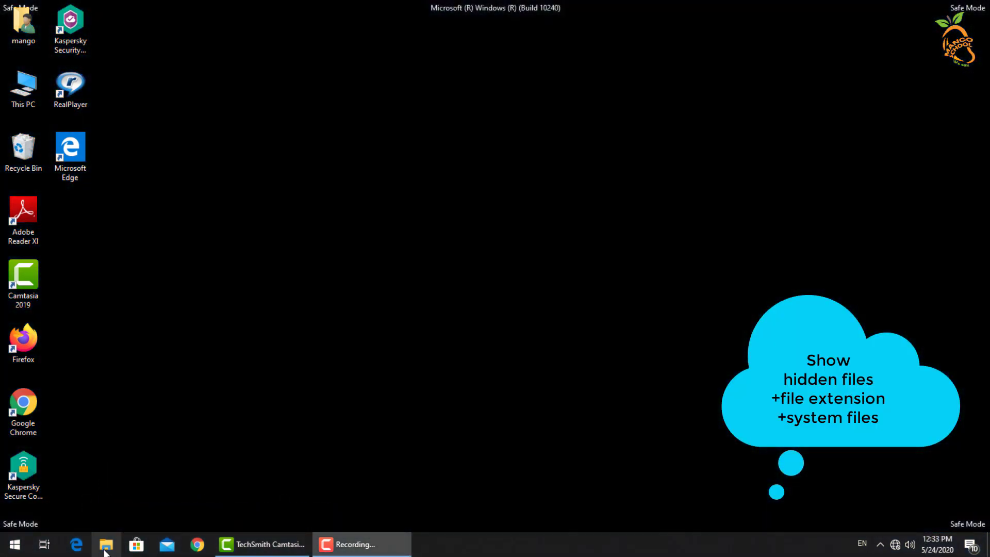
Step: Open the Desktop folder in File Explorer and bring up the view settings of its Folder Options
key(super+e)
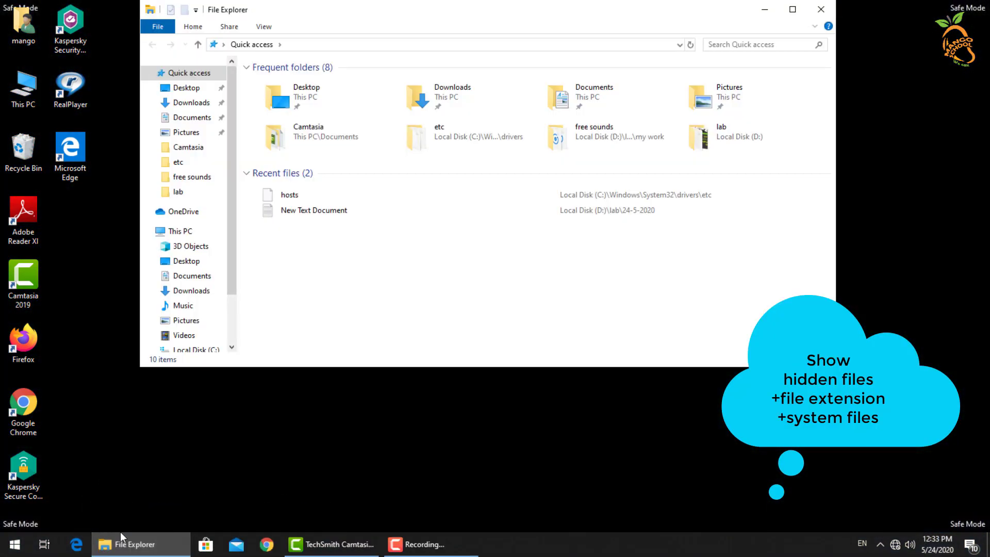
click(186, 89)
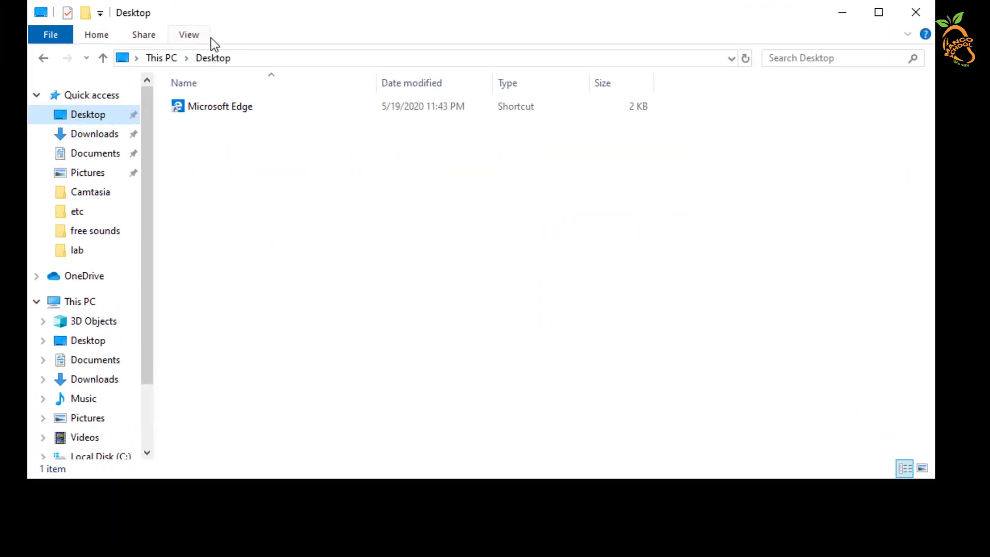
click(193, 37)
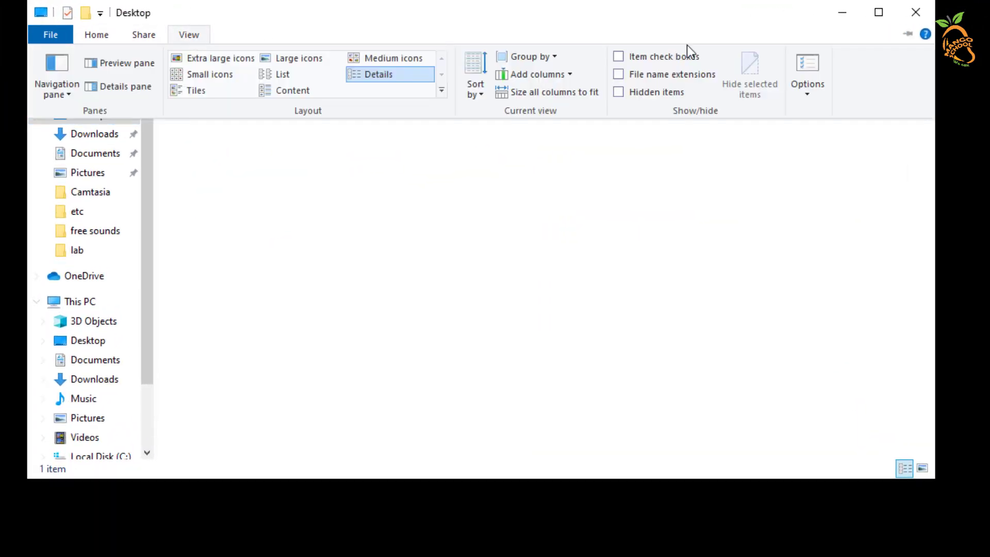
click(806, 87)
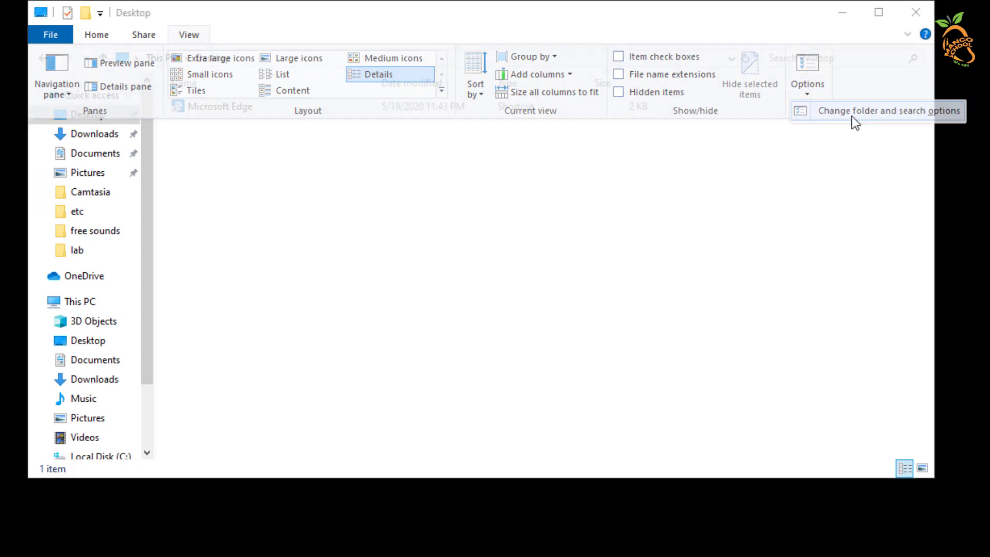
click(852, 116)
click(189, 128)
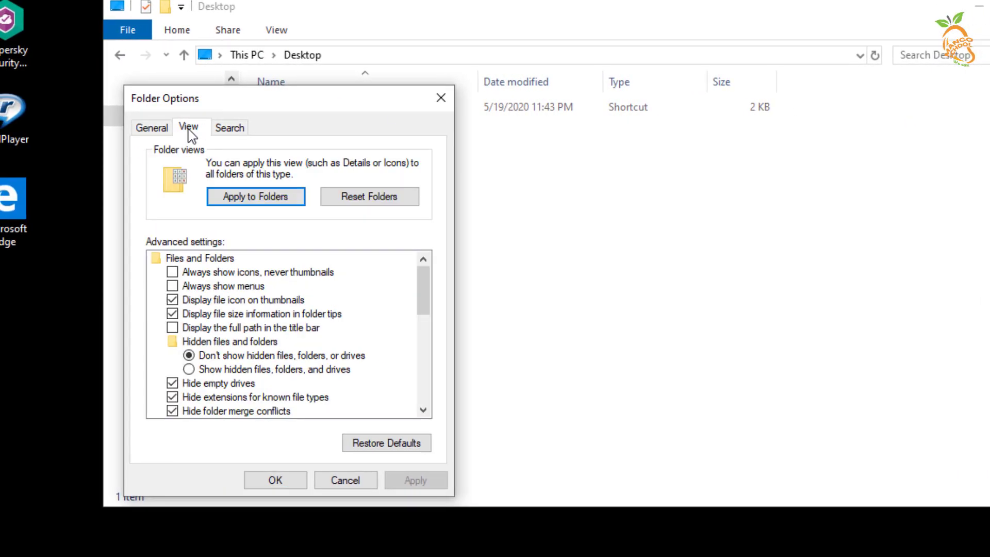
Step: Enable showing hidden files, folders, and drives, and stop hiding known file extensions and protected operating system files
click(233, 369)
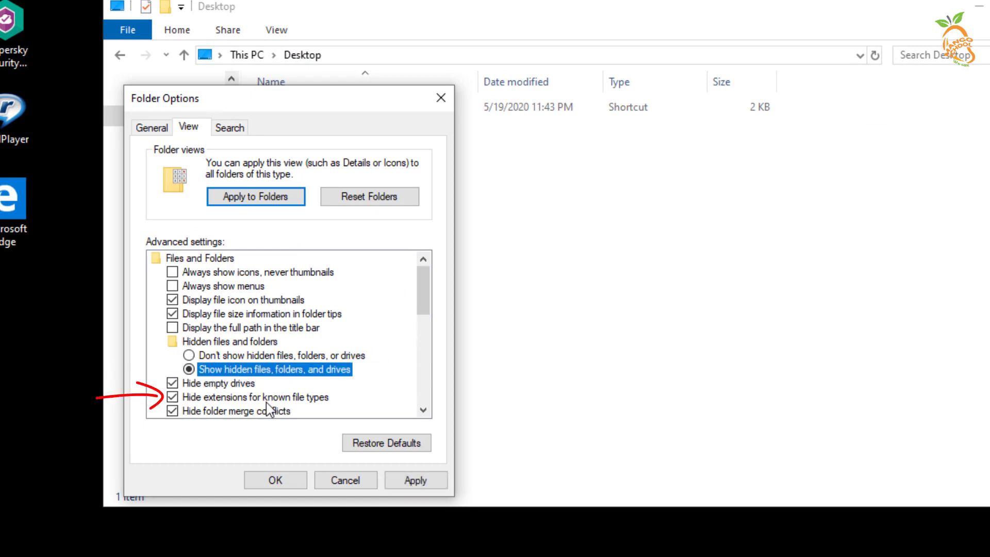
click(202, 398)
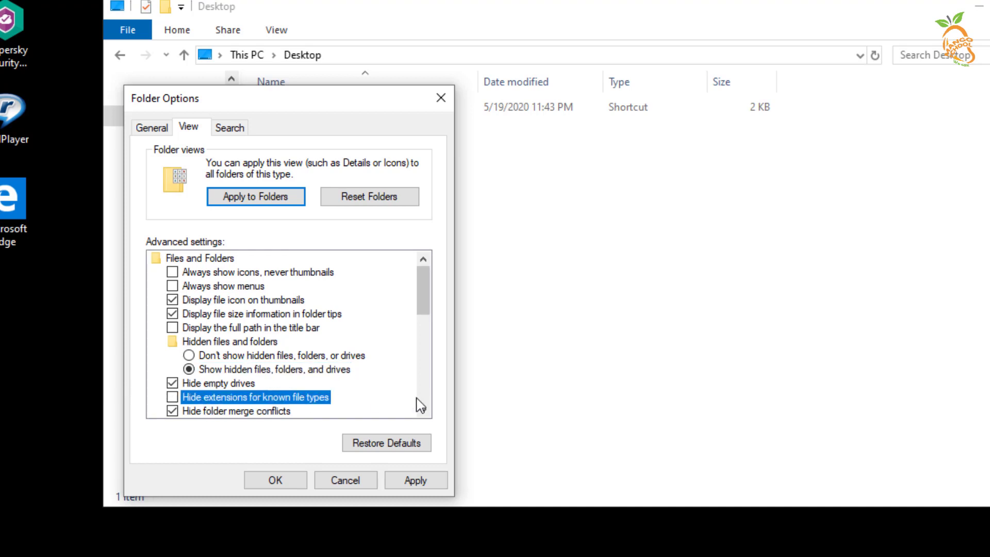
scroll(422, 303, down, 2)
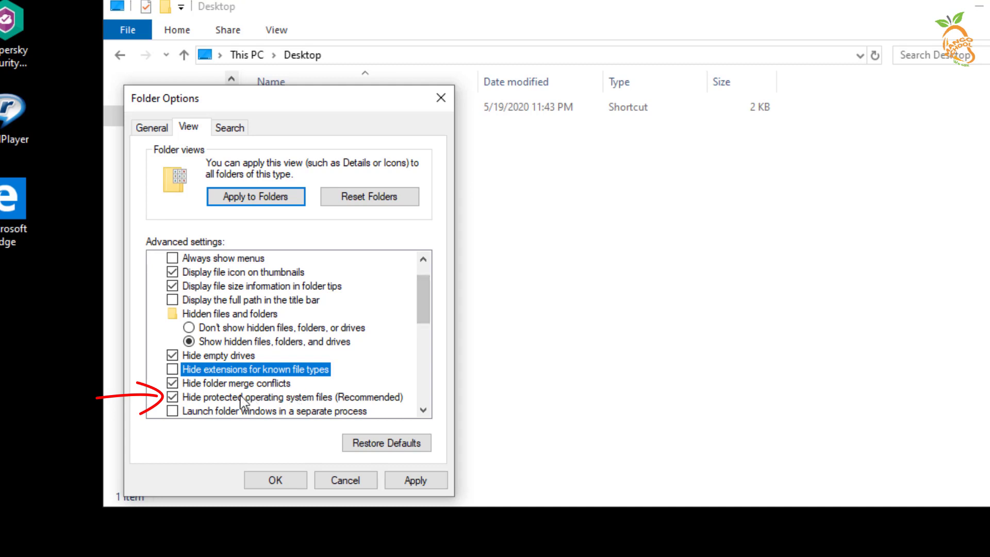
click(175, 401)
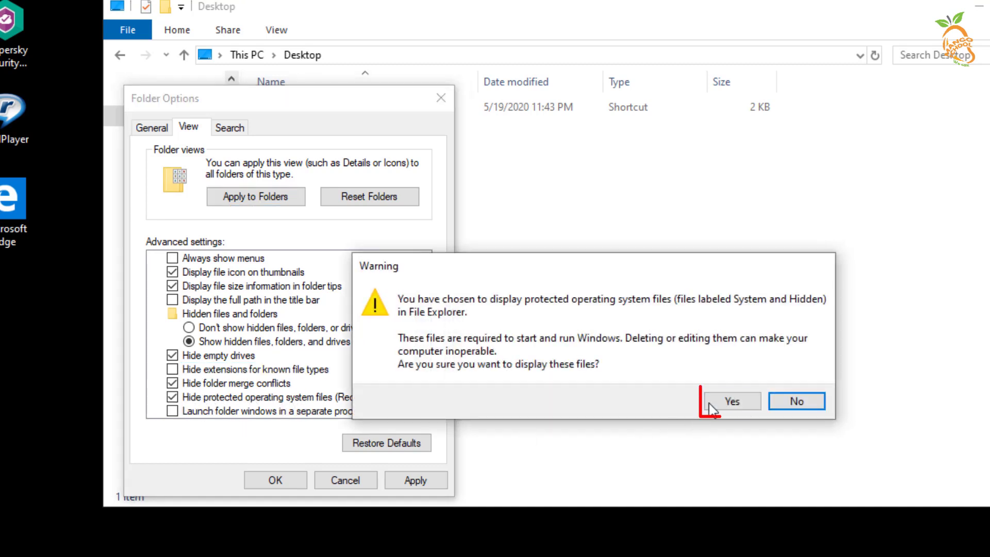
click(736, 404)
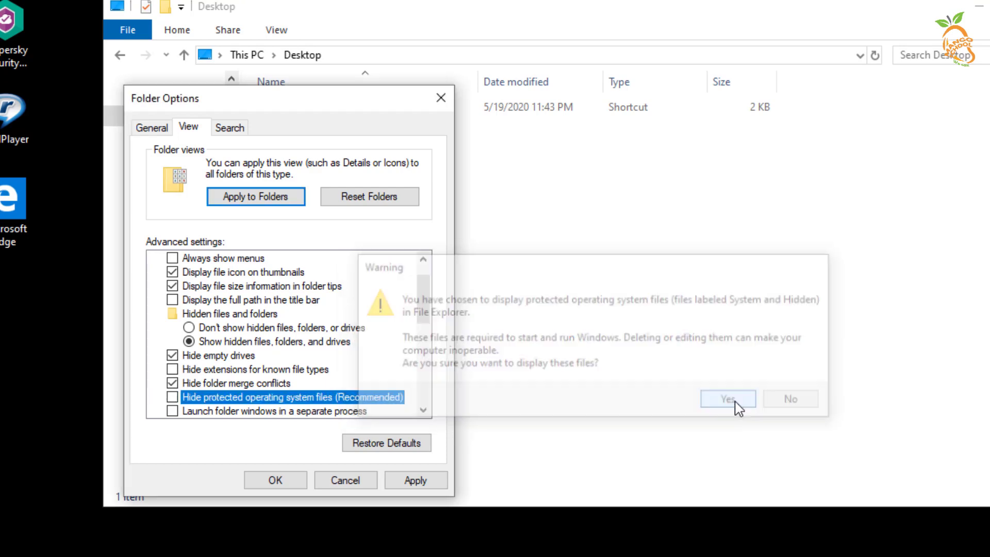
click(269, 483)
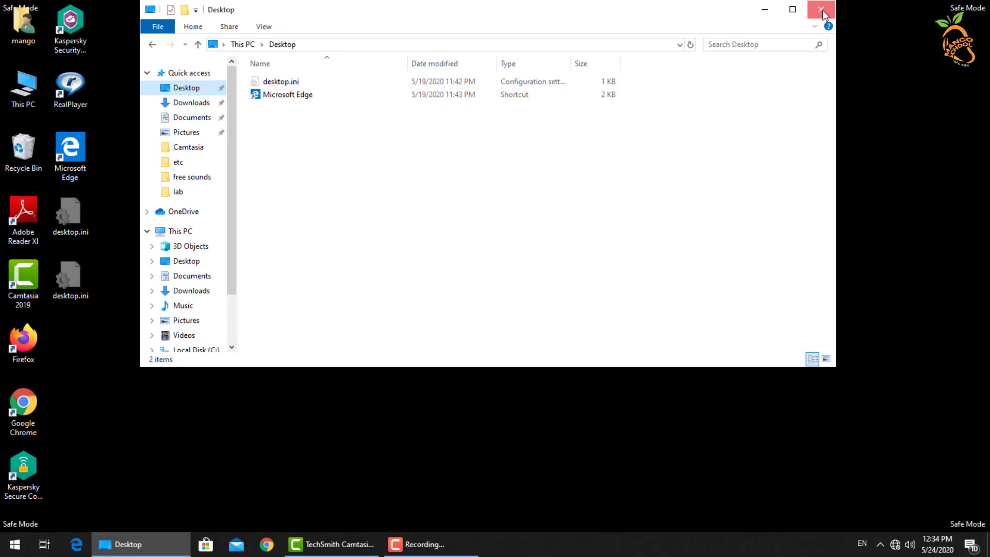
click(822, 10)
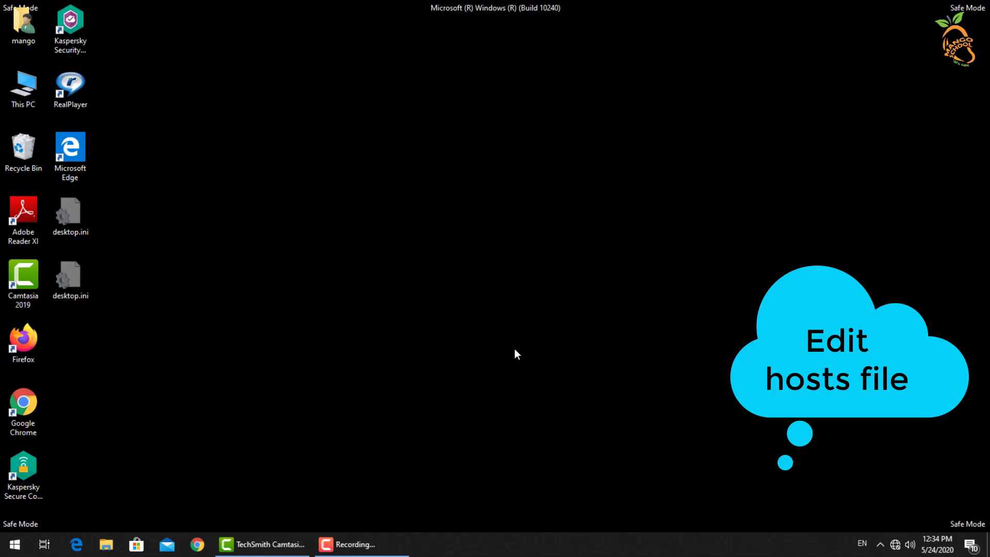
Step: Open the folder C:\Windows\System32\drivers\etc in a new File Explorer window
key(super+e)
click(196, 280)
double_click(278, 237)
scroll(287, 228, down, 15)
scroll(289, 260, down, 5)
double_click(286, 252)
scroll(287, 263, down, 2)
double_click(287, 280)
click(271, 120)
double_click(271, 120)
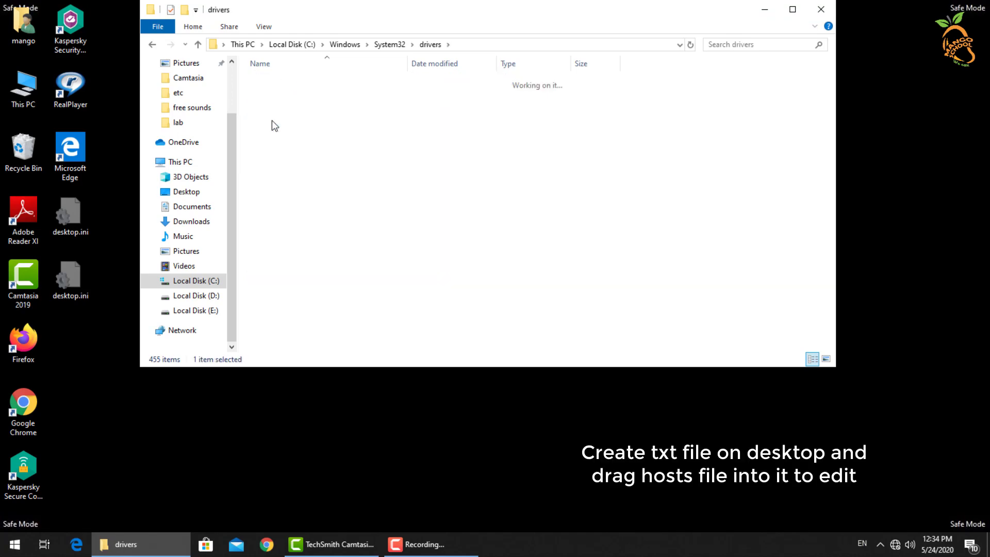
Step: Move the etc folder window aside and create a new text document with the default name on the desktop
drag(403, 15, 608, 24)
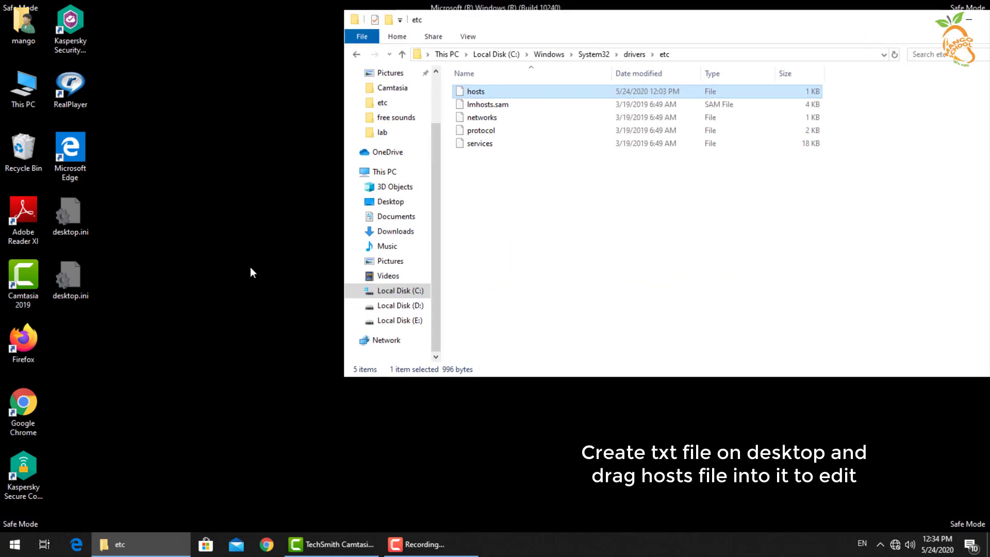
right_click(250, 269)
mouse_move(308, 400)
click(421, 369)
key(Return)
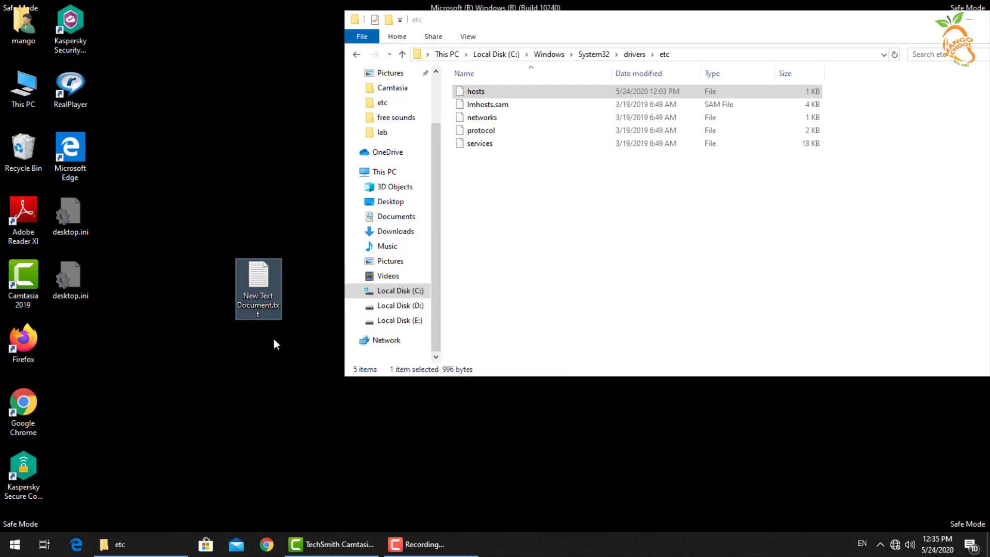
Step: Open the new text document in Notepad and load the hosts file from the etc folder into it
key(Return)
drag(707, 258, 350, 257)
click(490, 93)
mouse_move(490, 92)
mouse_down()
mouse_move(283, 212)
mouse_move(272, 185)
mouse_up()
drag(353, 228, 608, 228)
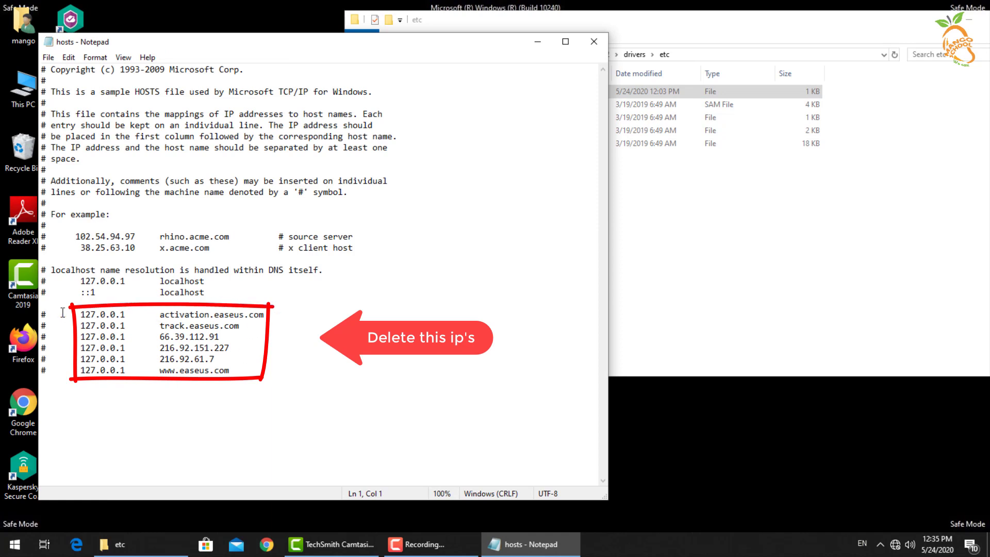
drag(42, 314, 268, 371)
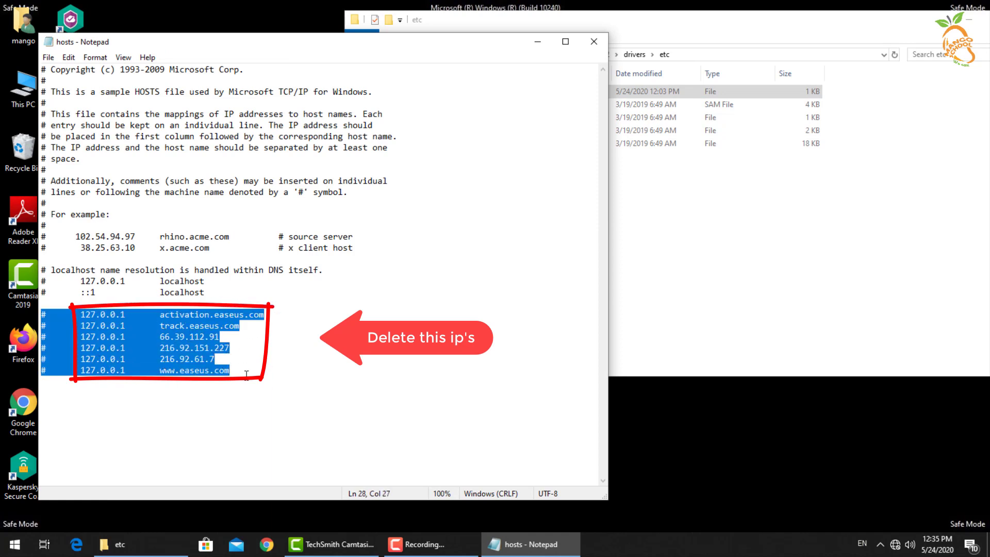
key(Delete)
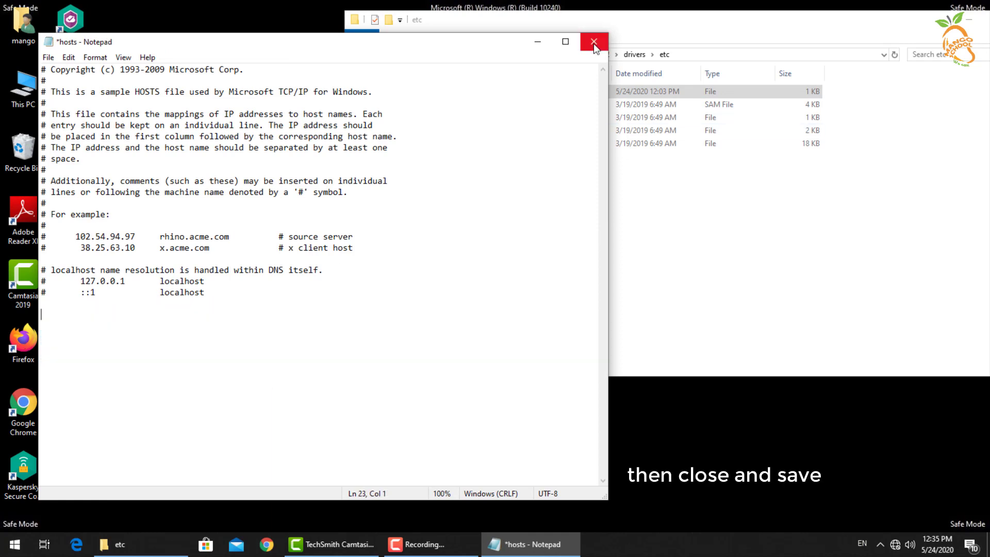
click(594, 42)
click(450, 276)
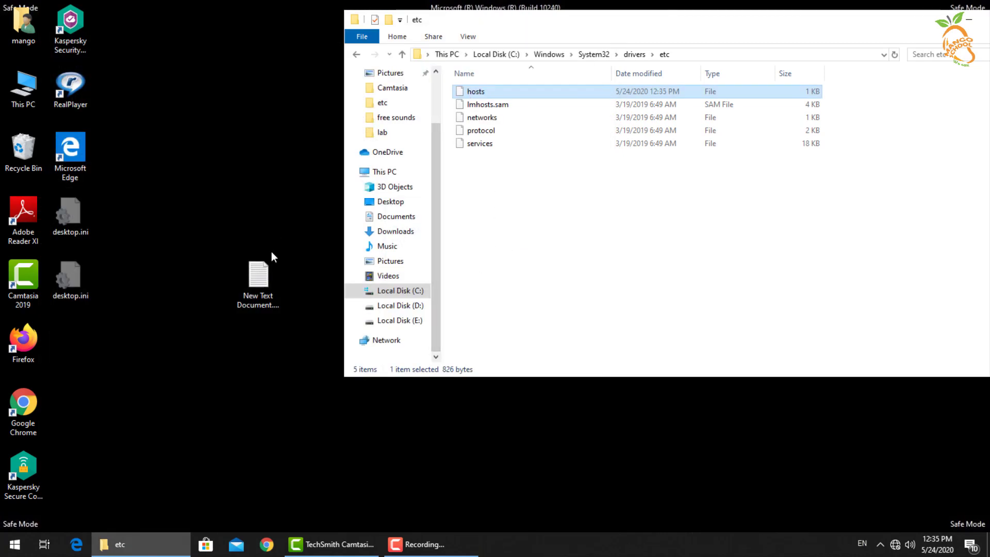
Step: Reopen the hosts file with Notepad to check the last edit, then close it
right_click(472, 91)
click(496, 99)
click(489, 316)
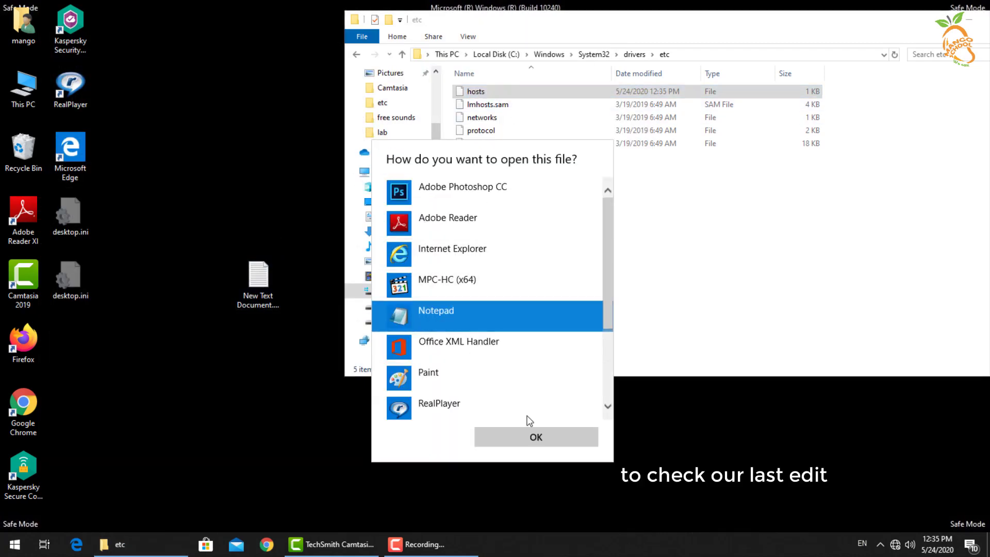
click(536, 436)
click(594, 42)
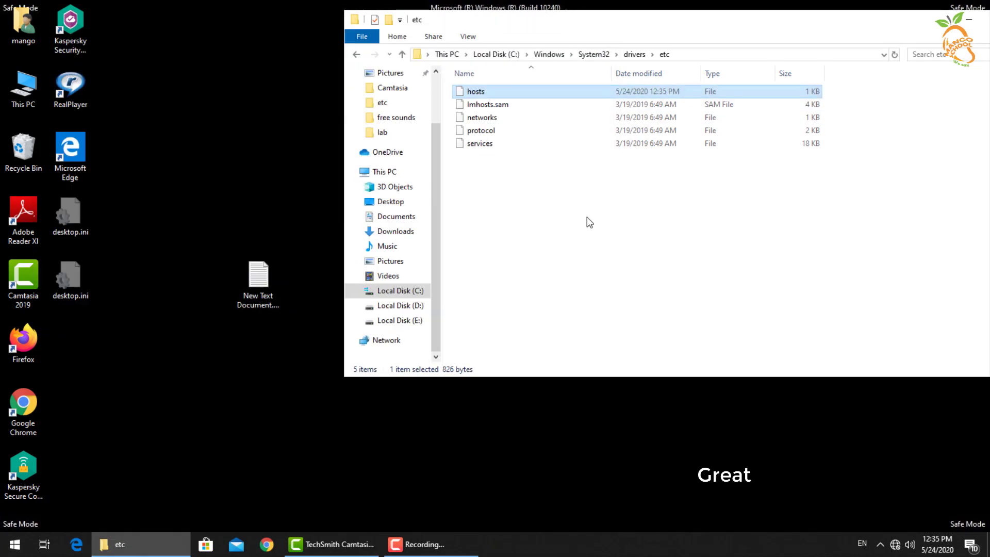
Step: Close the etc folder window and move the new text document from the desktop to the Recycle Bin
drag(920, 19, 638, 66)
click(729, 64)
drag(258, 281, 18, 149)
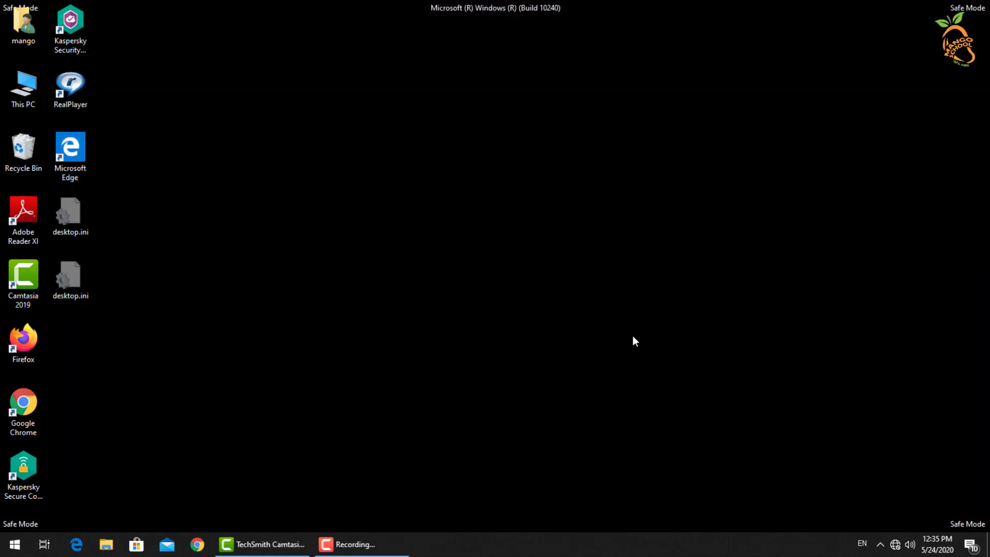
Step: Open the folder C:\ProgramData\Microsoft\Windows in a new File Explorer window
key(super+e)
scroll(113, 343, down, 2)
click(111, 339)
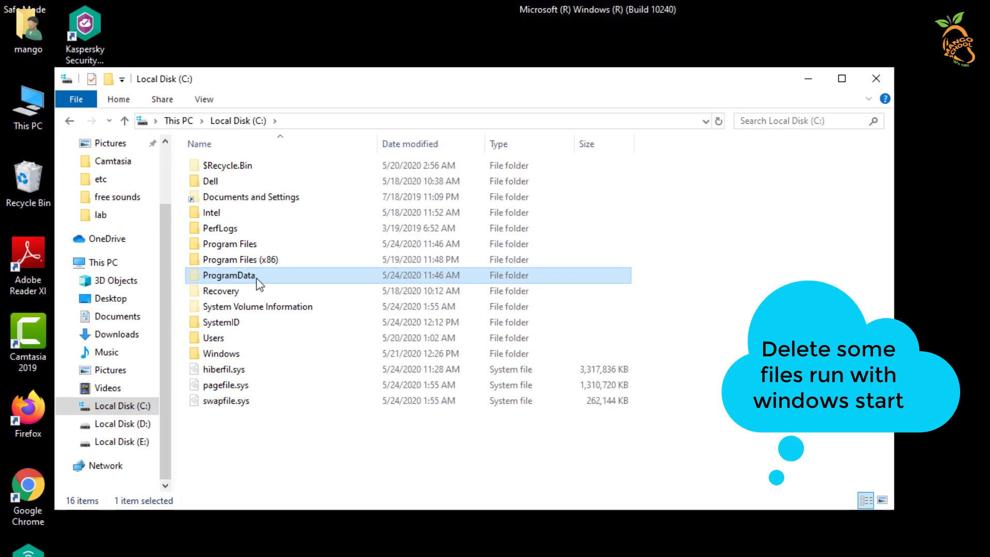
double_click(196, 229)
scroll(253, 294, down, 3)
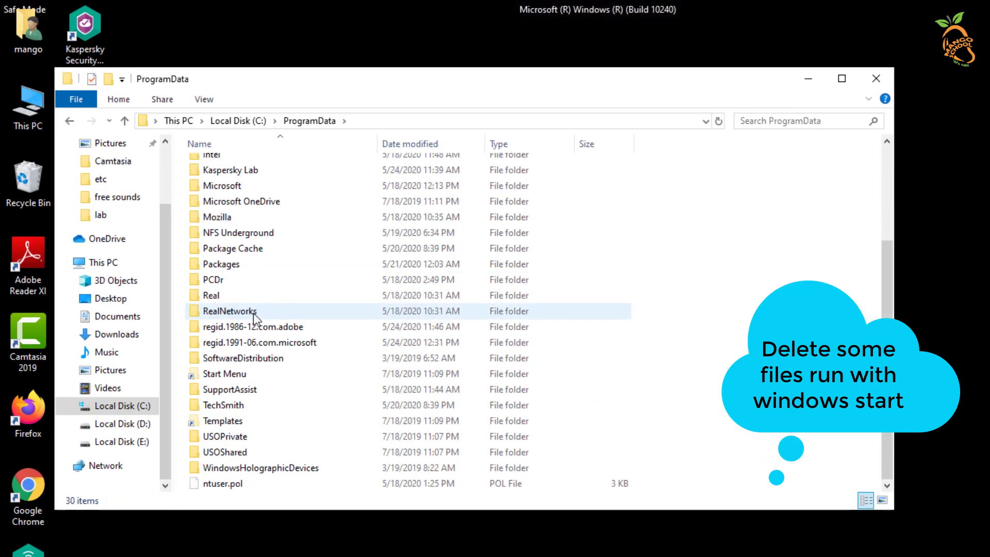
double_click(231, 184)
scroll(233, 192, down, 4)
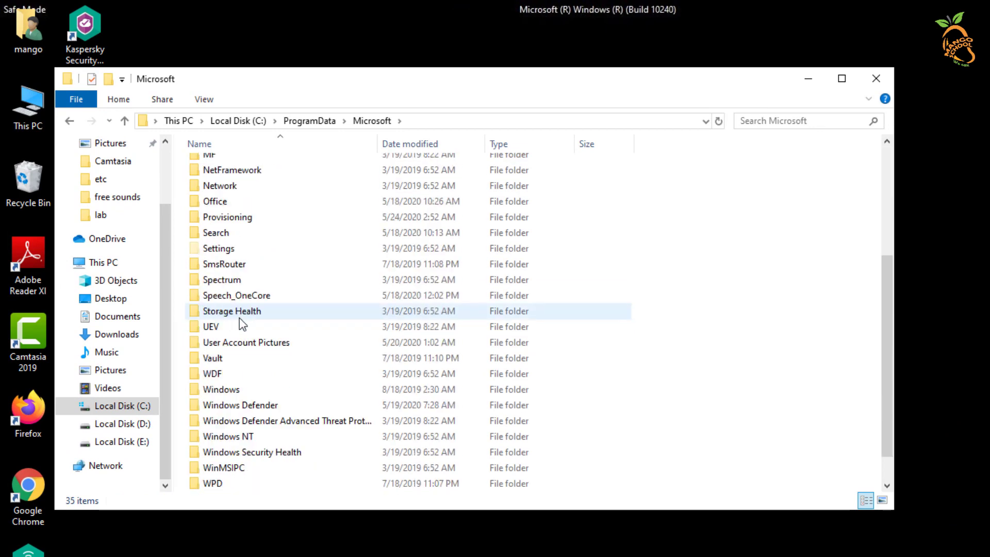
double_click(223, 389)
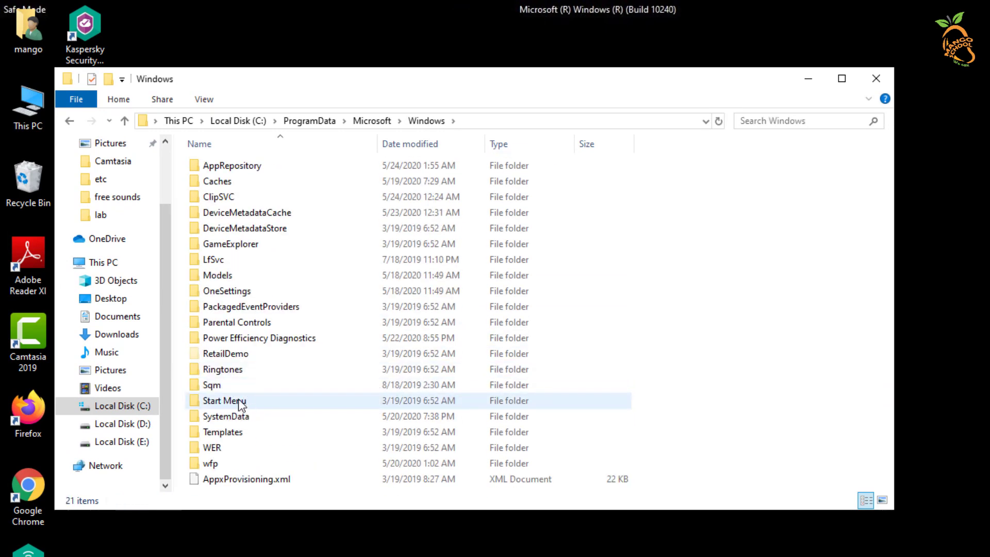
Step: Delete every file except desktop.ini from the Start Menu\Programs\Startup subfolder
double_click(235, 402)
double_click(227, 164)
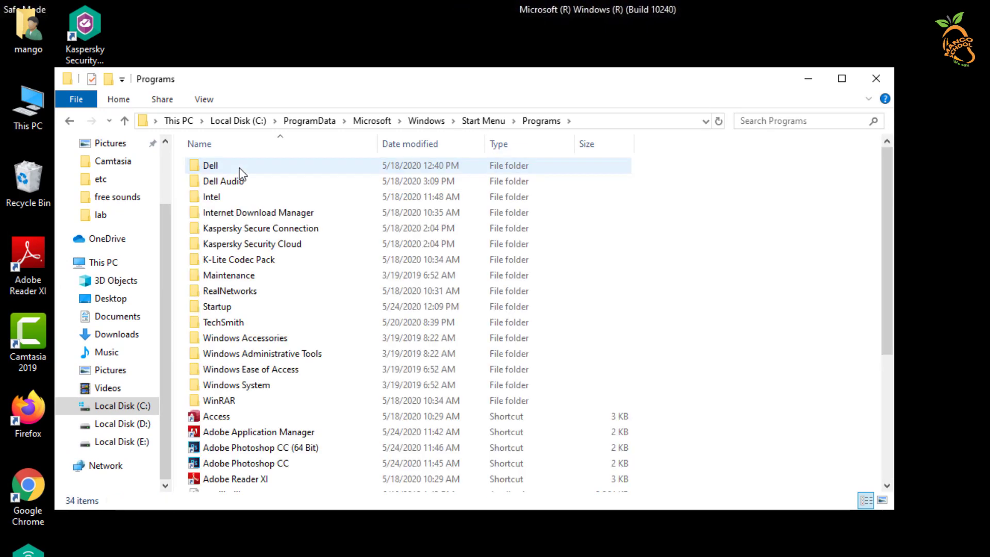
double_click(229, 307)
drag(228, 251, 183, 190)
key(Delete)
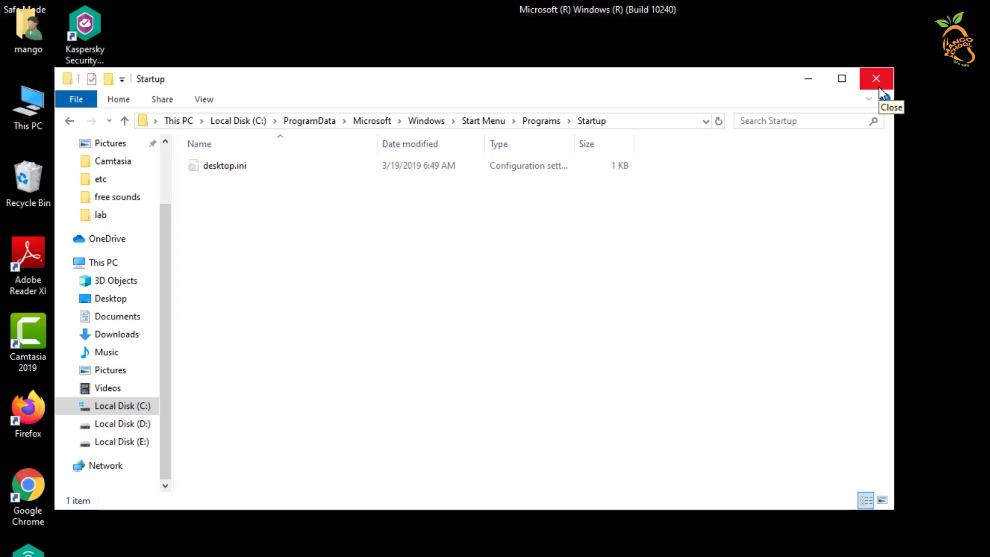
Step: Open the AppData\Roaming\Microsoft folder of the mango user profile on drive C
click(130, 406)
double_click(221, 336)
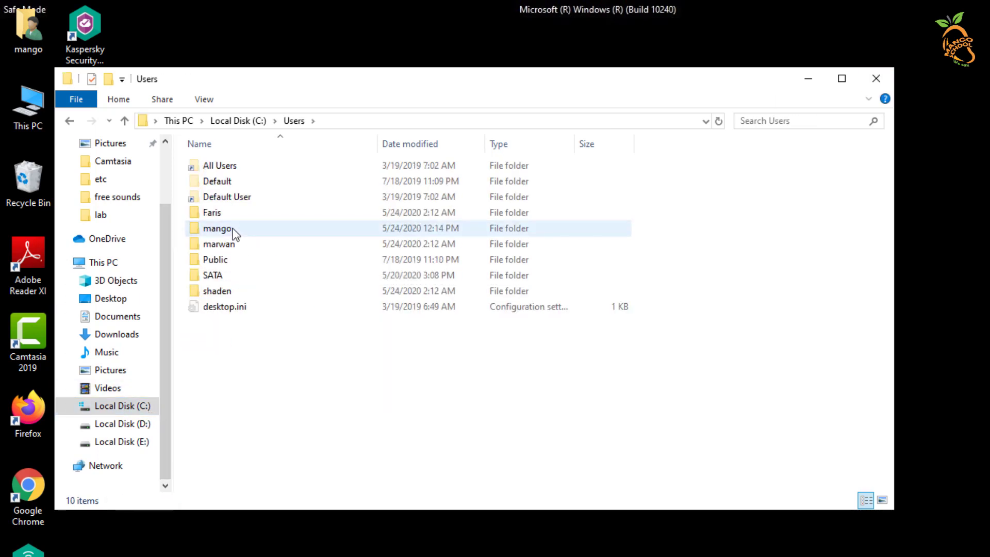
double_click(217, 228)
double_click(227, 181)
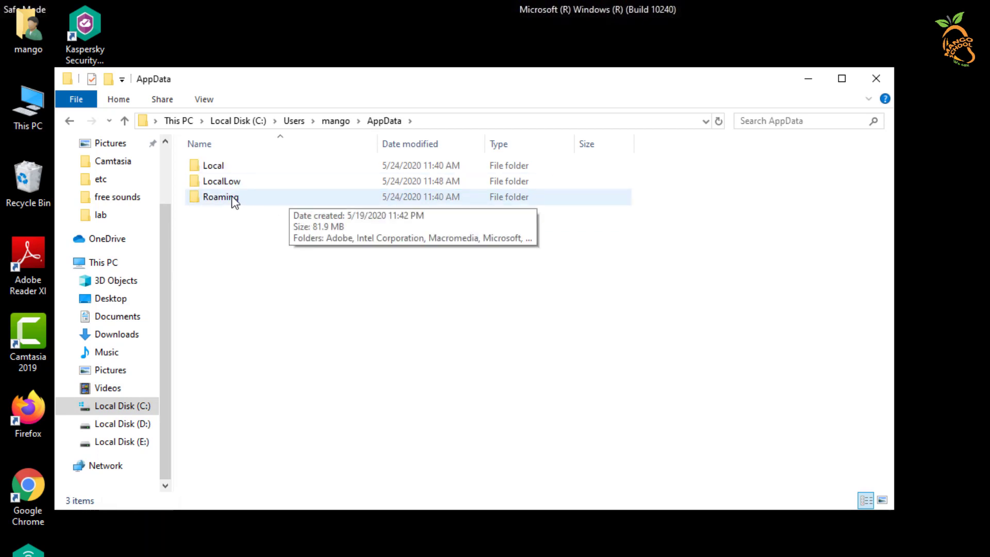
double_click(232, 200)
click(238, 217)
double_click(238, 217)
Step: Open the Windows\Start Menu\Programs\Startup folder inside the profile's roaming Microsoft folder
click(220, 400)
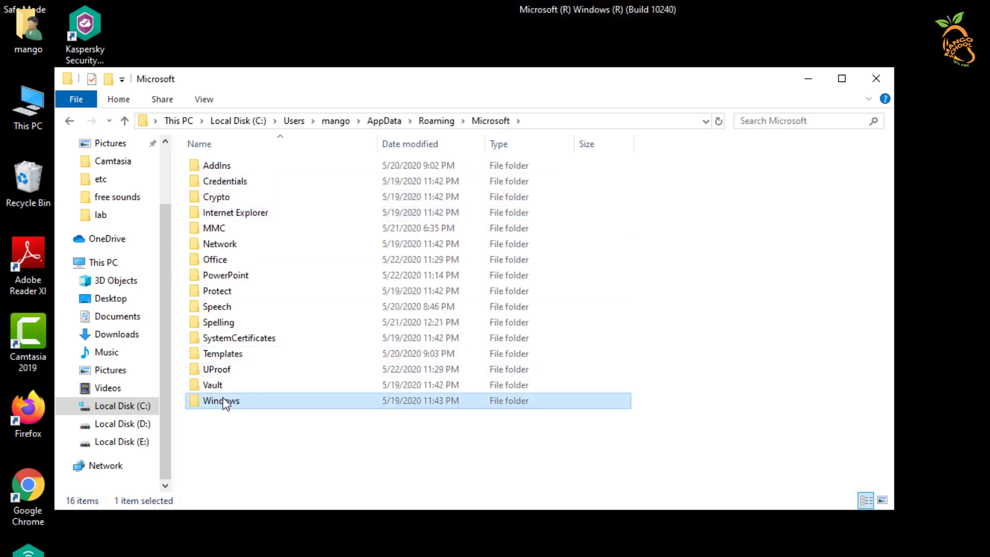
double_click(221, 400)
double_click(254, 283)
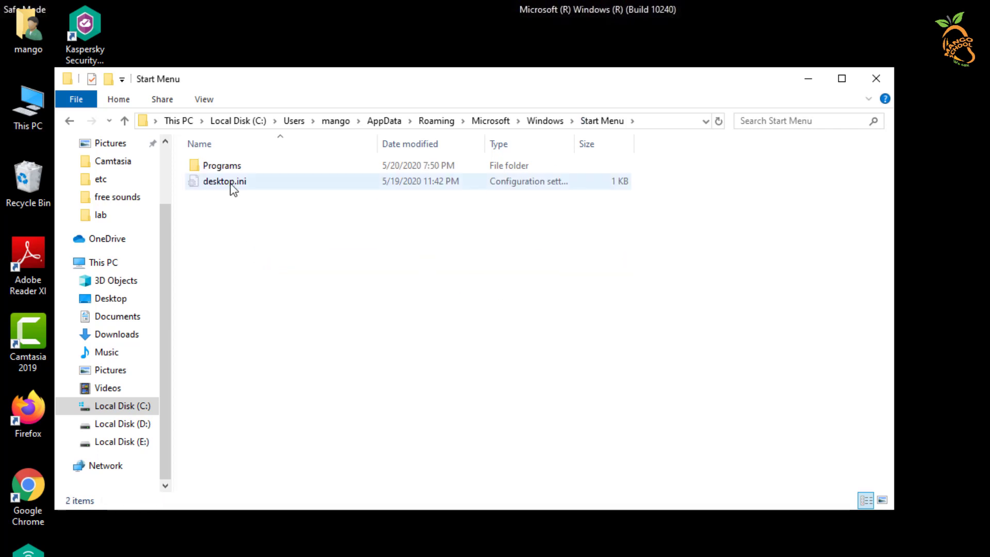
double_click(230, 167)
click(229, 182)
double_click(229, 183)
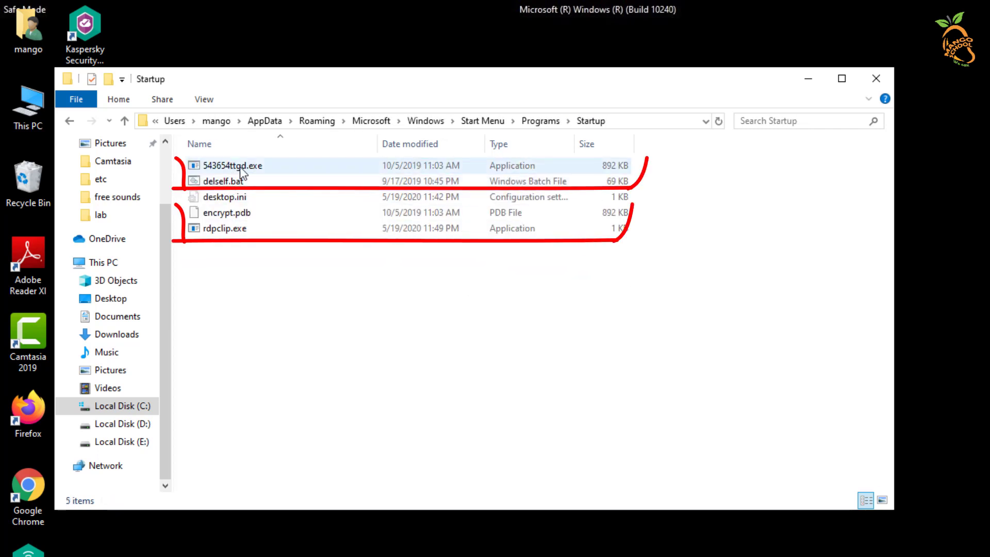
Step: Delete 543654ttgd.exe, delself.bat, encrypt.pdb and rdpclip.exe from the user profile's Startup folder, keeping desktop.ini
click(270, 166)
click(234, 181)
click(236, 213)
click(235, 230)
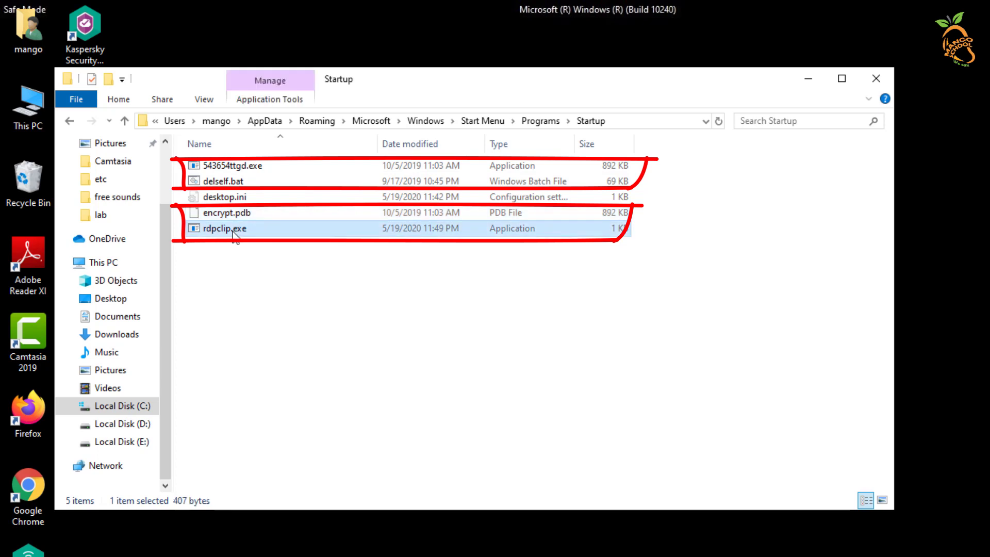
drag(245, 271, 212, 213)
ctrl+click(217, 181)
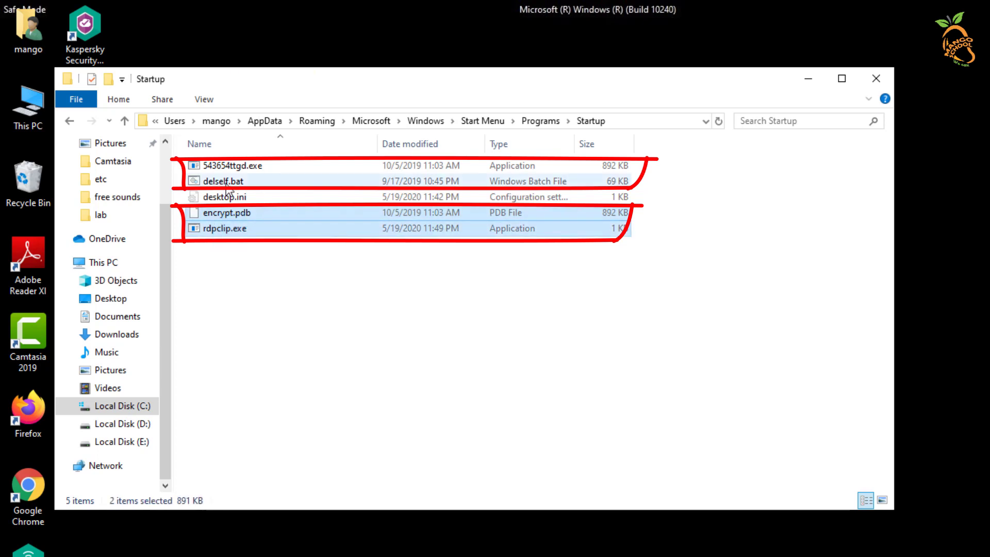
ctrl+click(219, 166)
right_click(260, 234)
click(296, 481)
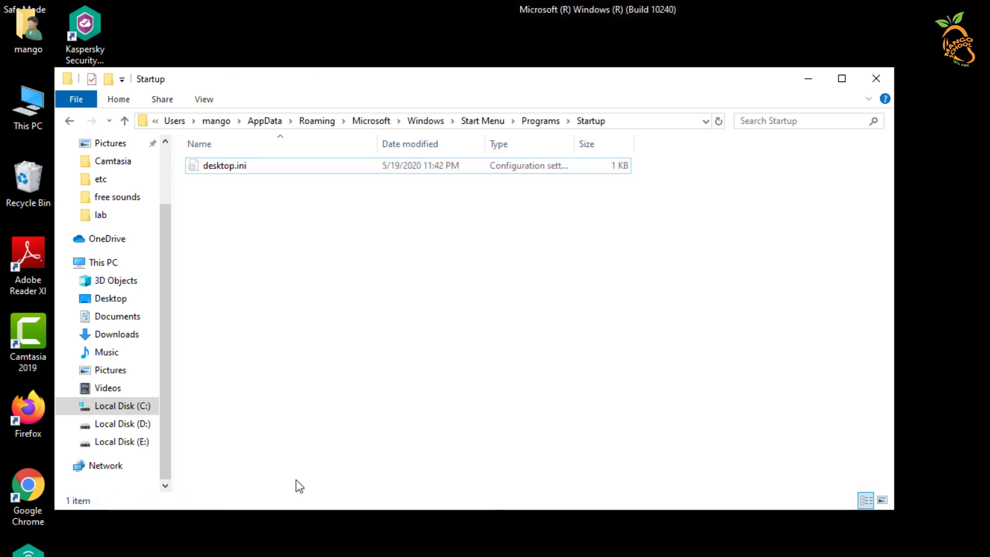
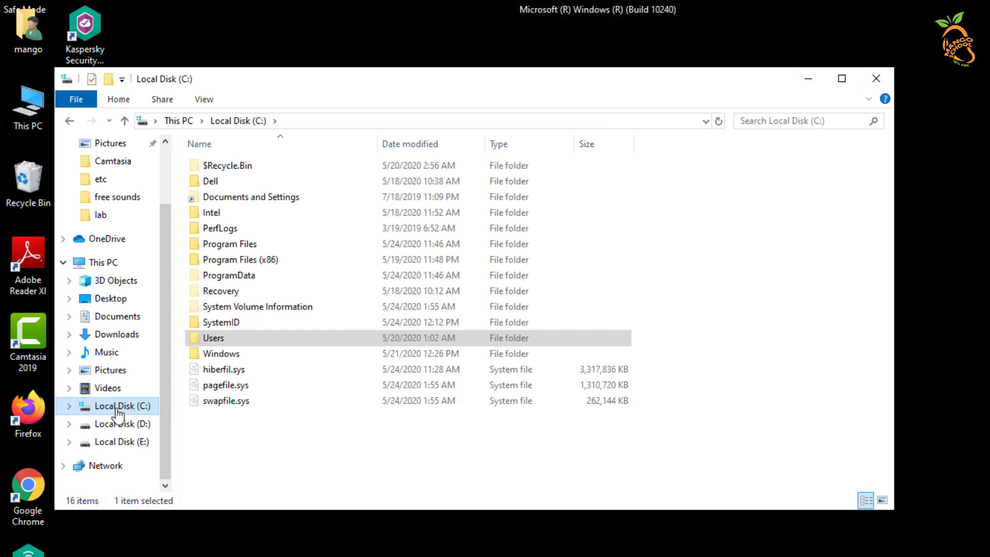
Step: Open PersonalID.txt from C:\SystemID, examine how each ID ends for the encryption type, and close the file and folder
double_click(221, 322)
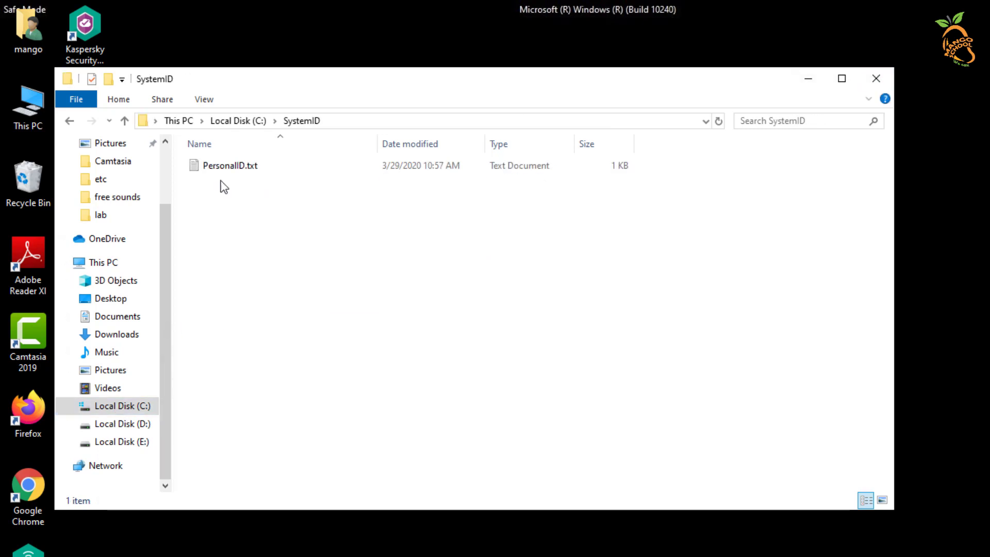
double_click(242, 170)
double_click(309, 79)
click(288, 93)
double_click(201, 110)
click(301, 110)
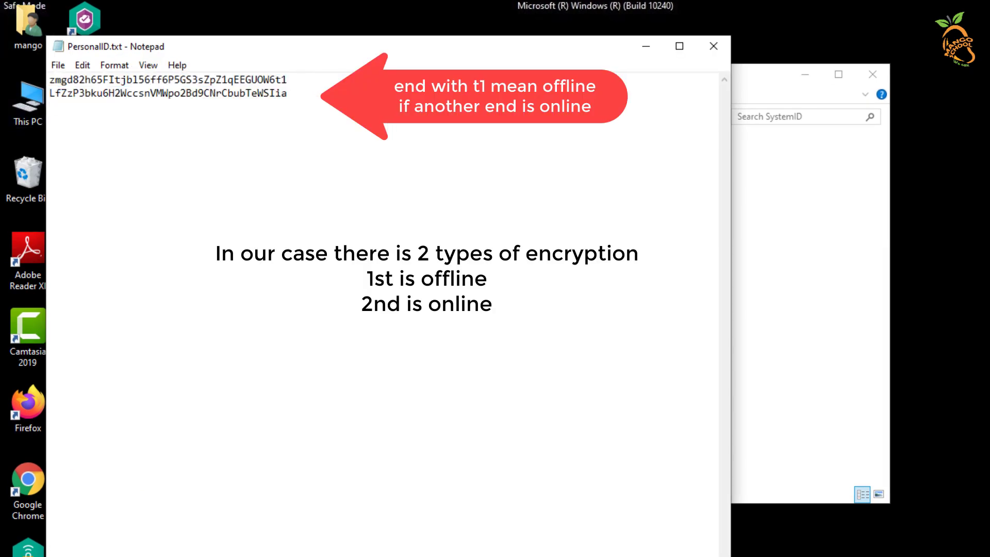
click(712, 49)
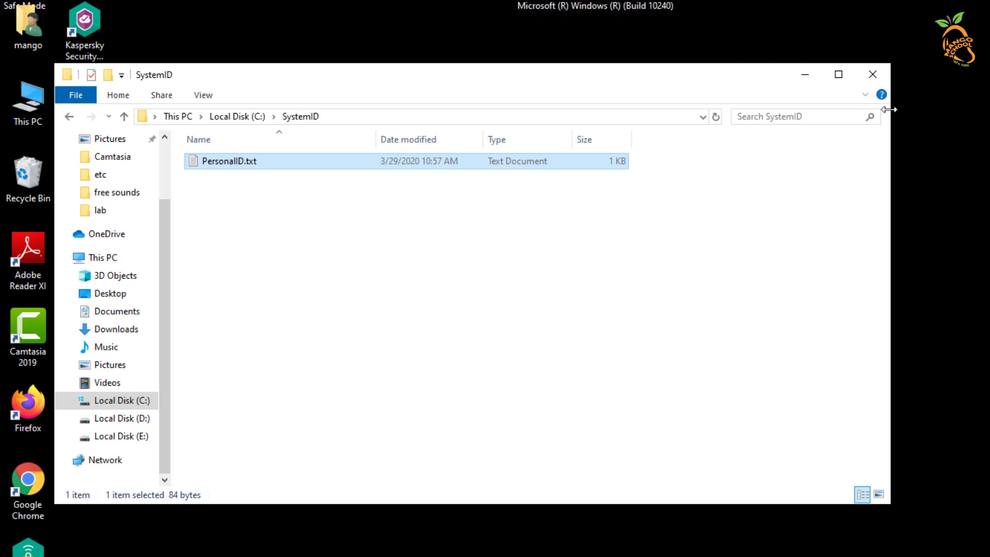
click(872, 74)
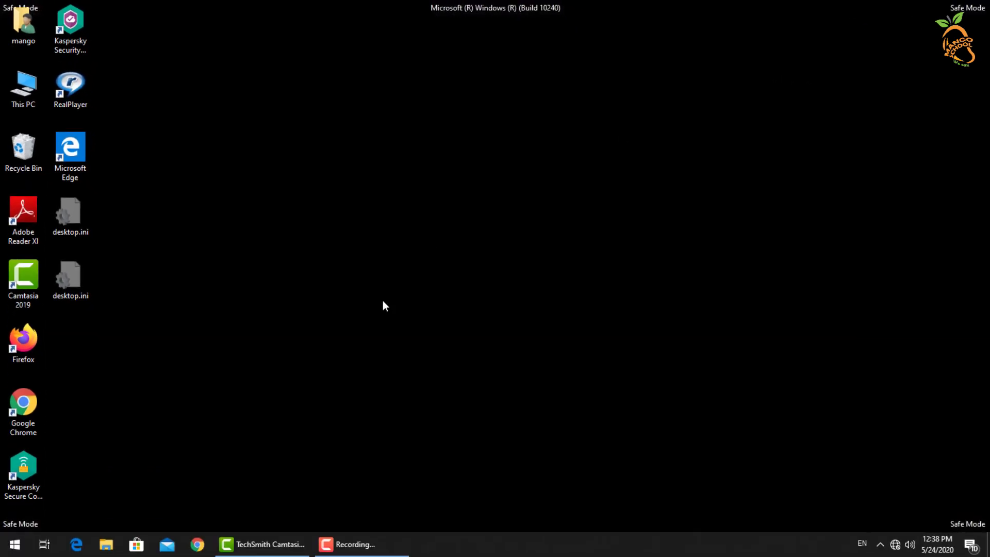
Step: Launch Registry Editor with the Run command regedit
key(super+r)
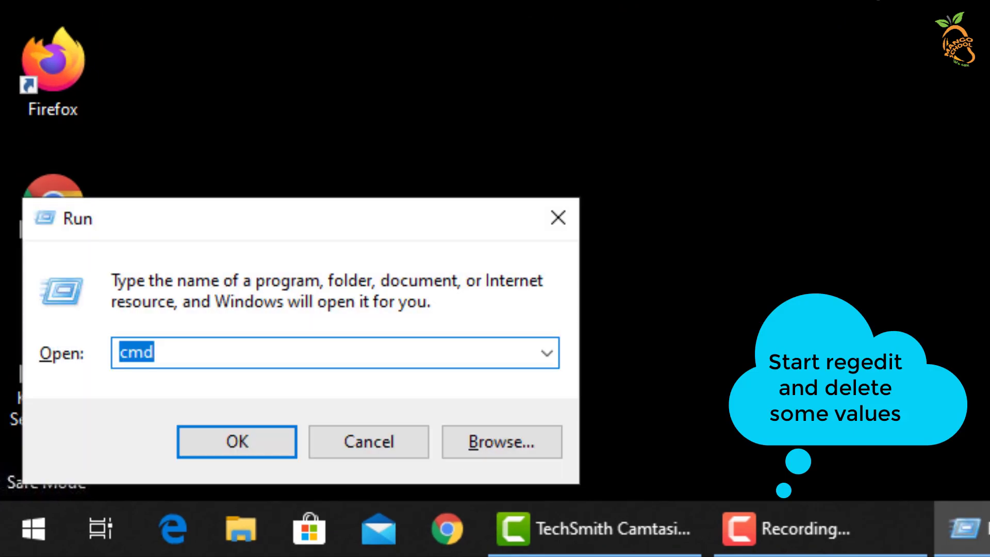
text(regedit)
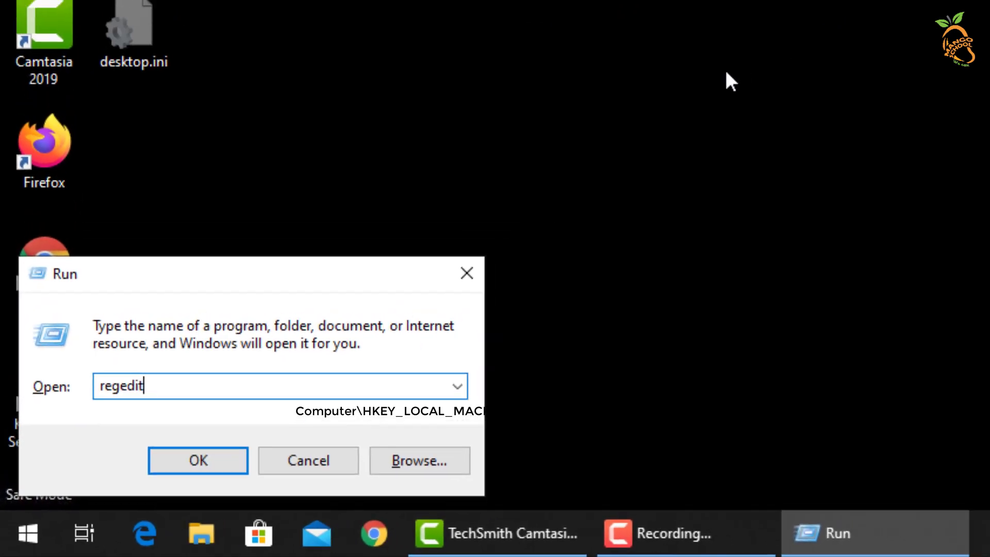
key(Return)
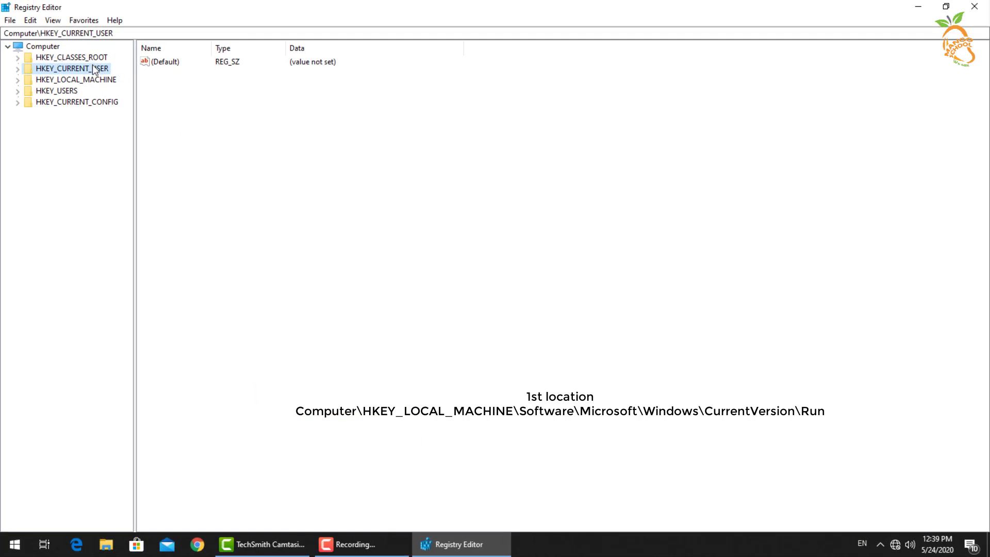
Step: Expand the registry branch HKEY_LOCAL_MACHINE\SOFTWARE\Microsoft
double_click(85, 80)
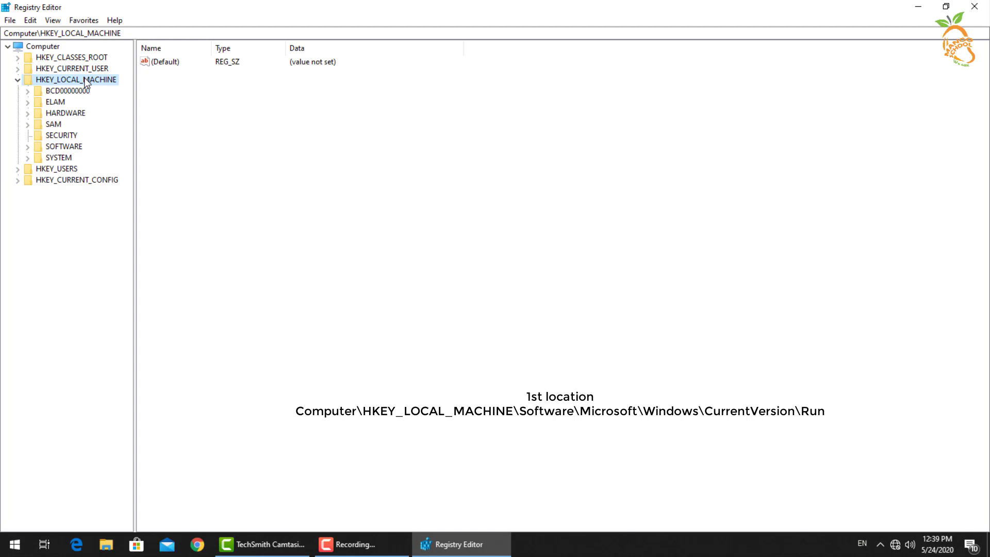
click(67, 148)
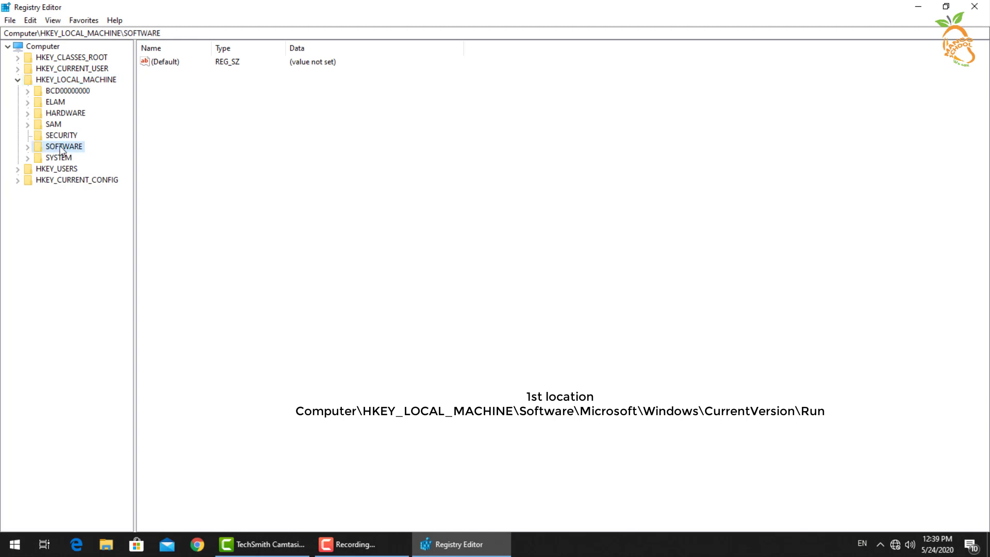
double_click(61, 148)
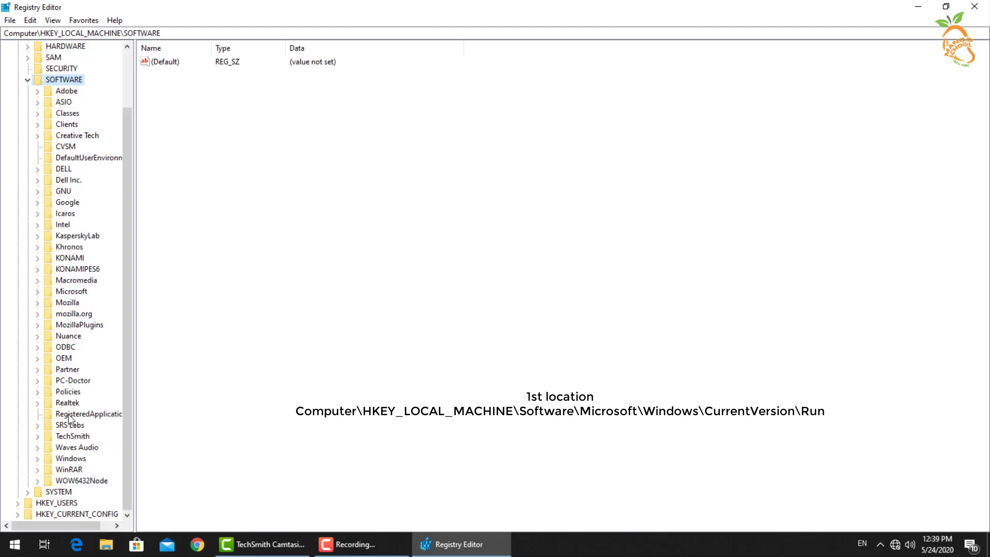
click(71, 292)
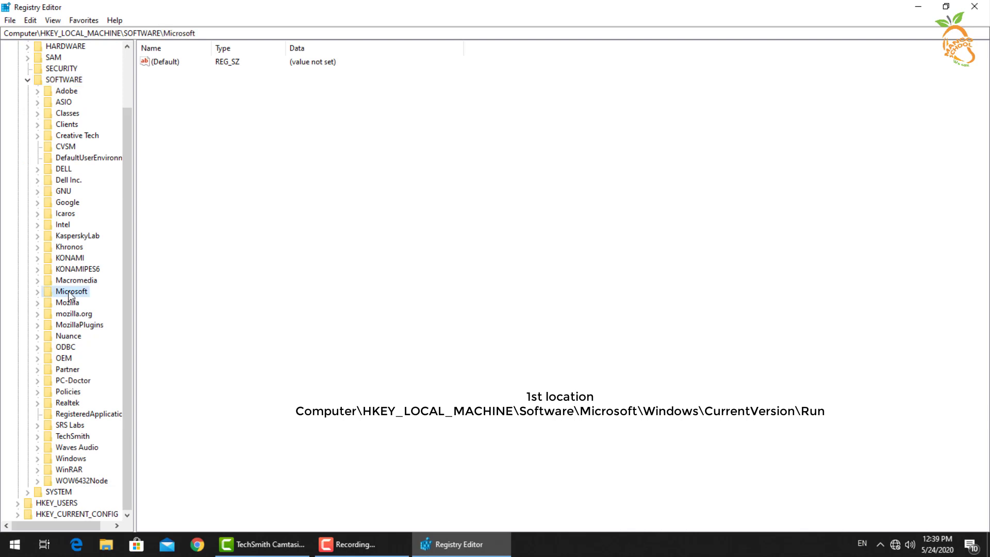
double_click(70, 292)
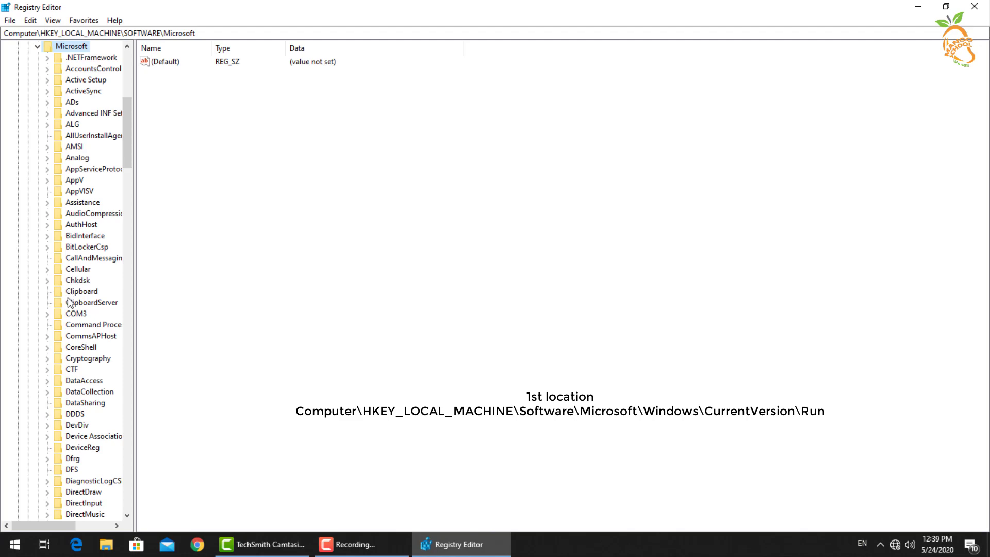
Step: Find the Windows subkey under the local machine's Microsoft key and expand it
scroll(96, 431, down, 17)
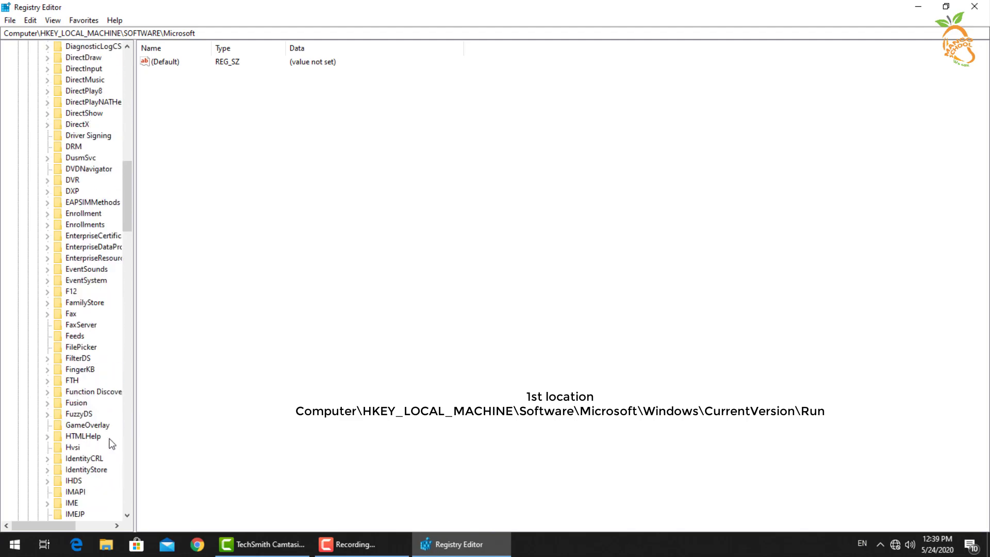
scroll(110, 438, down, 15)
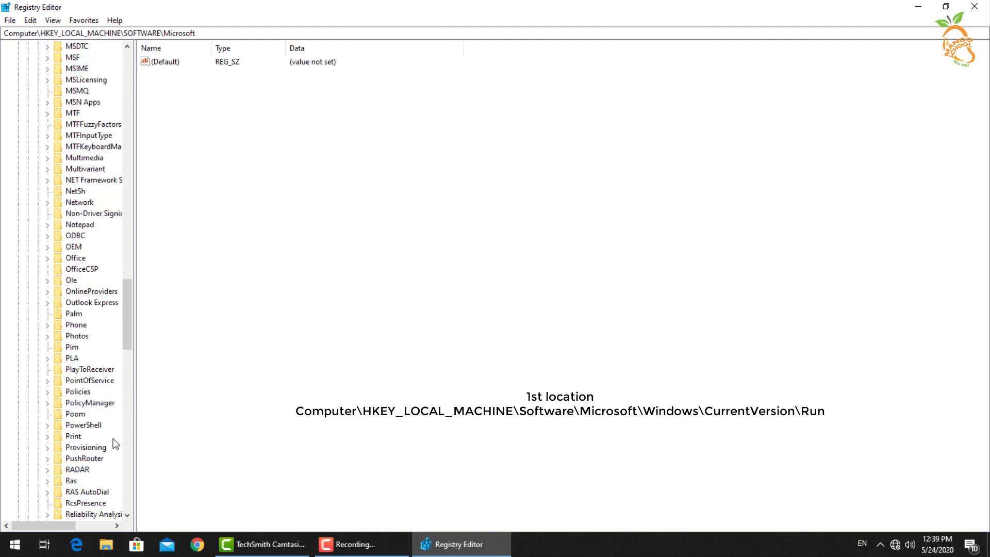
scroll(113, 438, down, 15)
double_click(80, 356)
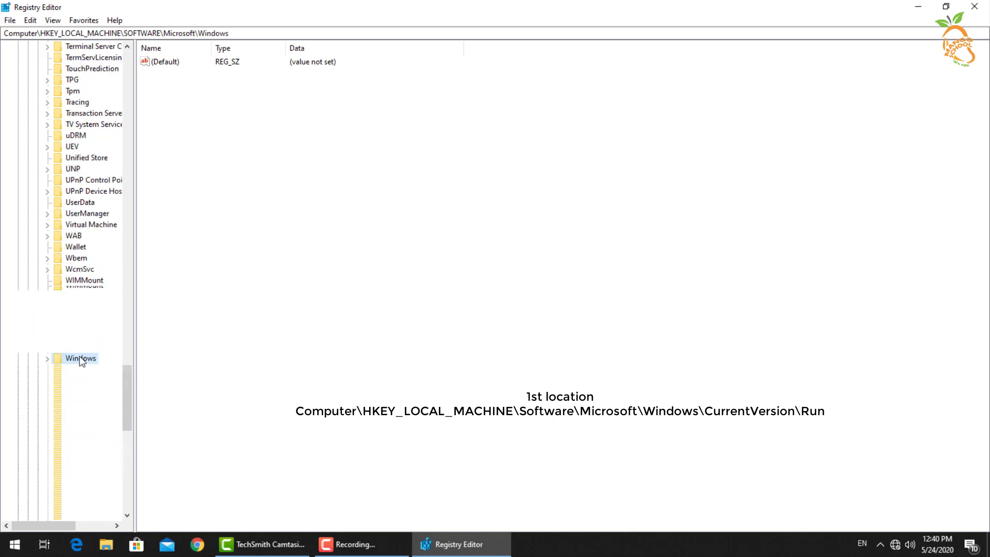
scroll(79, 356, down, 1)
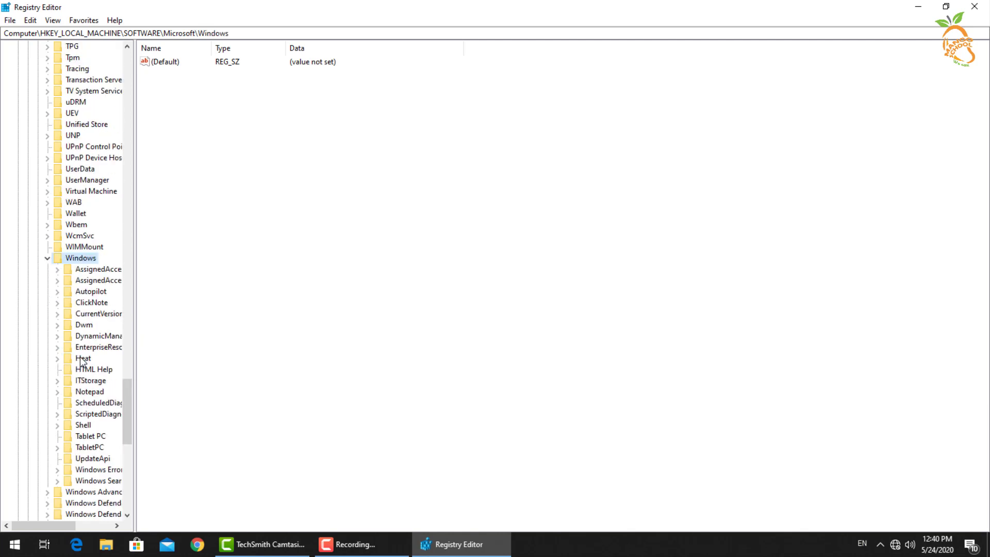
Step: Expand CurrentVersion under the local machine's Windows key, widen the key tree, and open the Run subkey
click(100, 313)
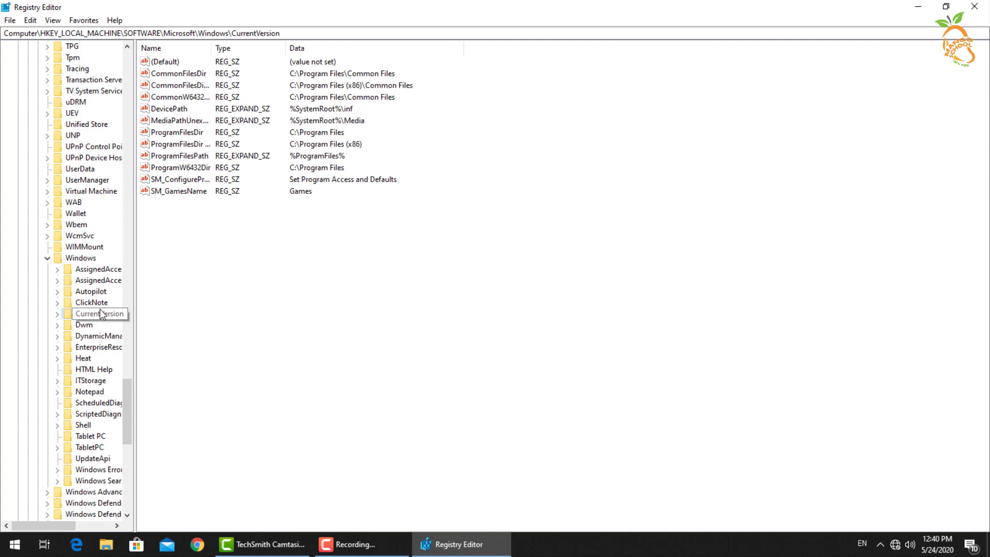
double_click(109, 316)
scroll(106, 317, down, 4)
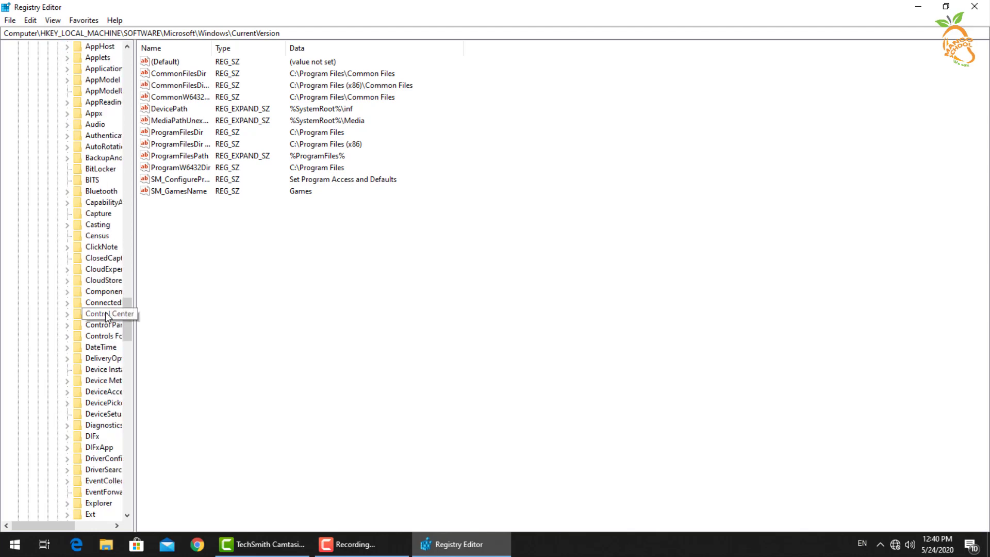
drag(137, 327, 300, 325)
scroll(155, 383, down, 15)
scroll(157, 384, down, 2)
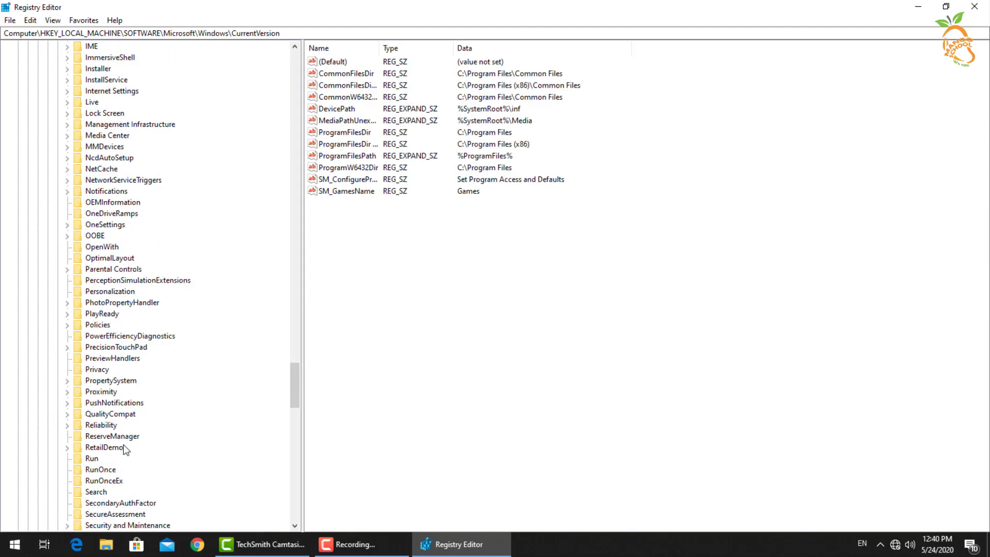
click(91, 459)
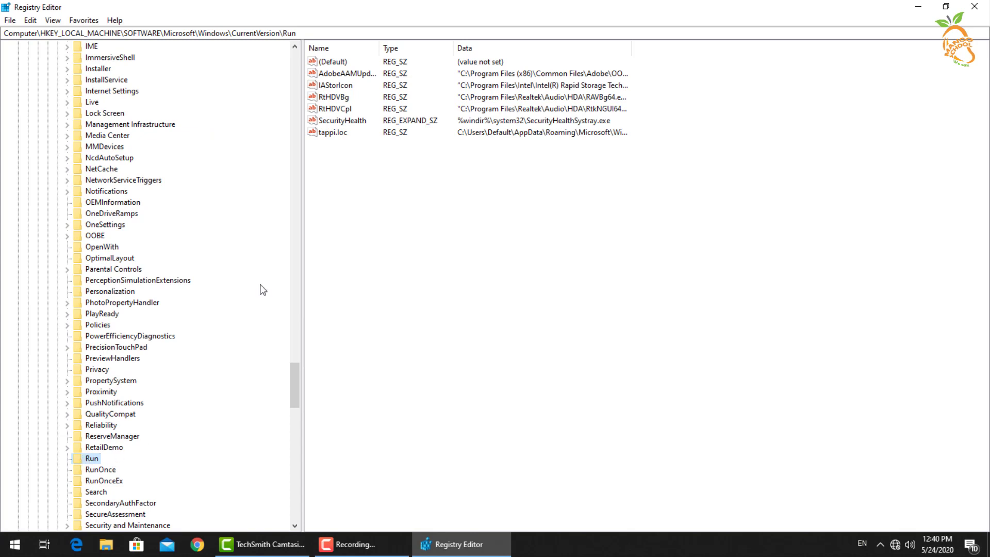
Step: Delete the suspicious tappi.loc value from the local machine's Run key
click(336, 135)
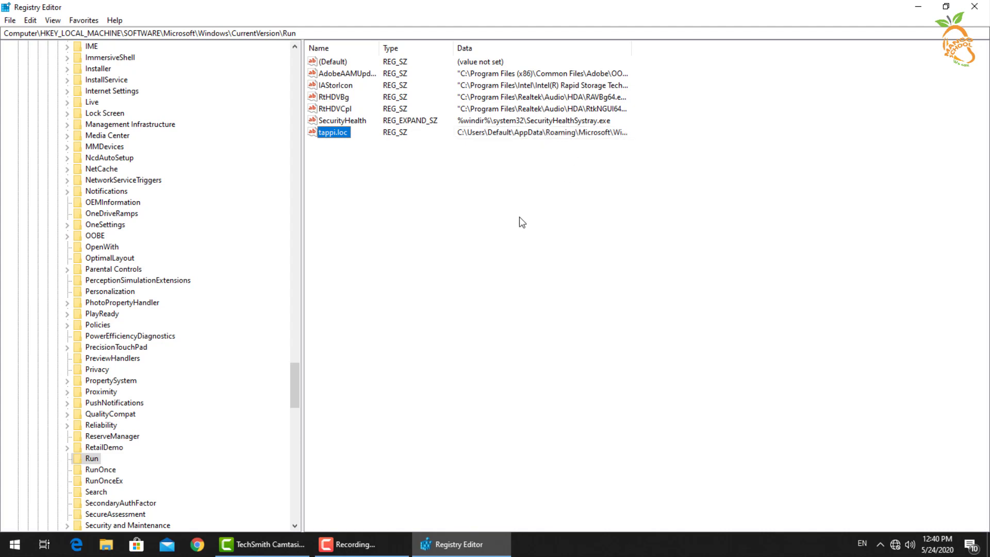
right_click(332, 135)
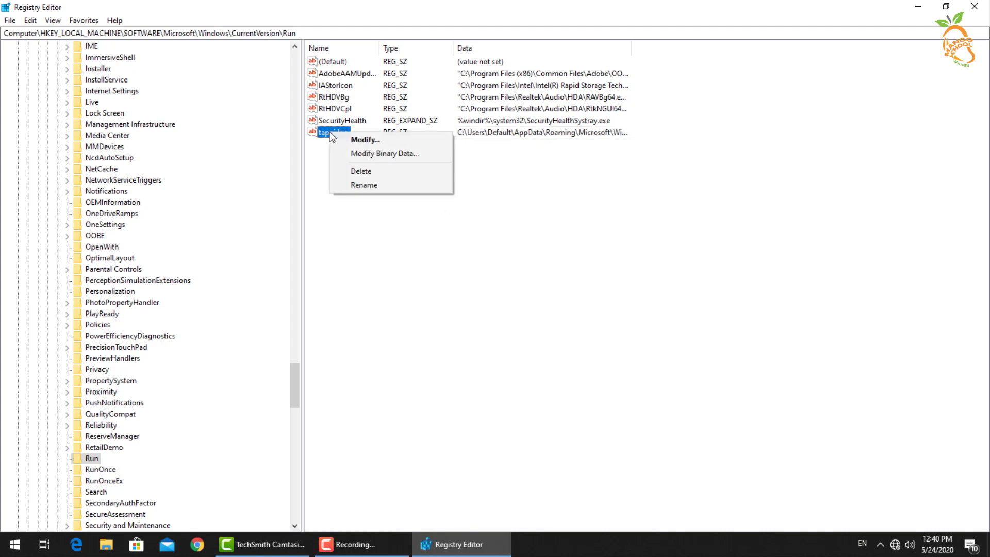
click(351, 166)
click(587, 274)
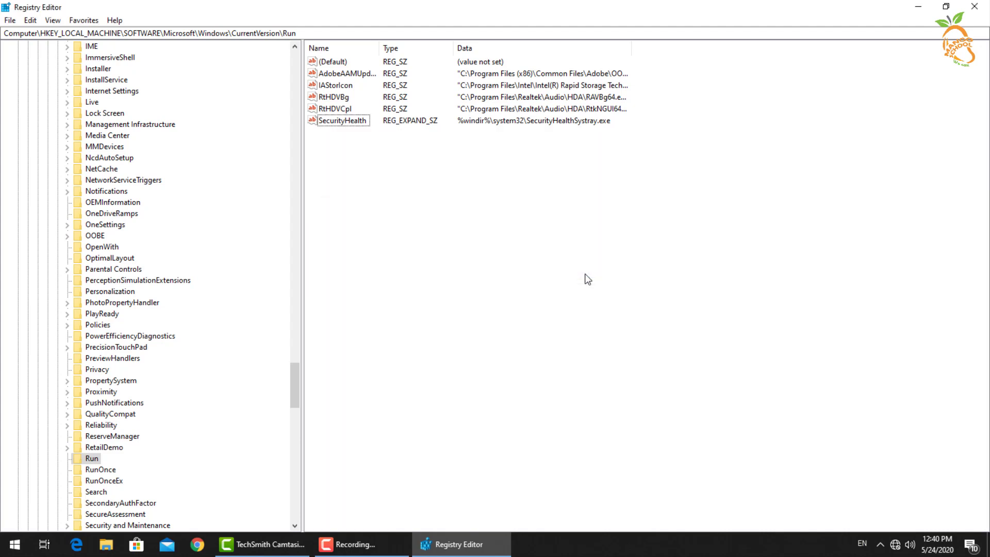
Step: Collapse the expanded key tree from Run back up to HKEY_LOCAL_MACHINE
click(93, 460)
key(Left)
key(Left)
key(Left)
key(Left)
key(Left)
key(Left)
key(Left)
key(Left)
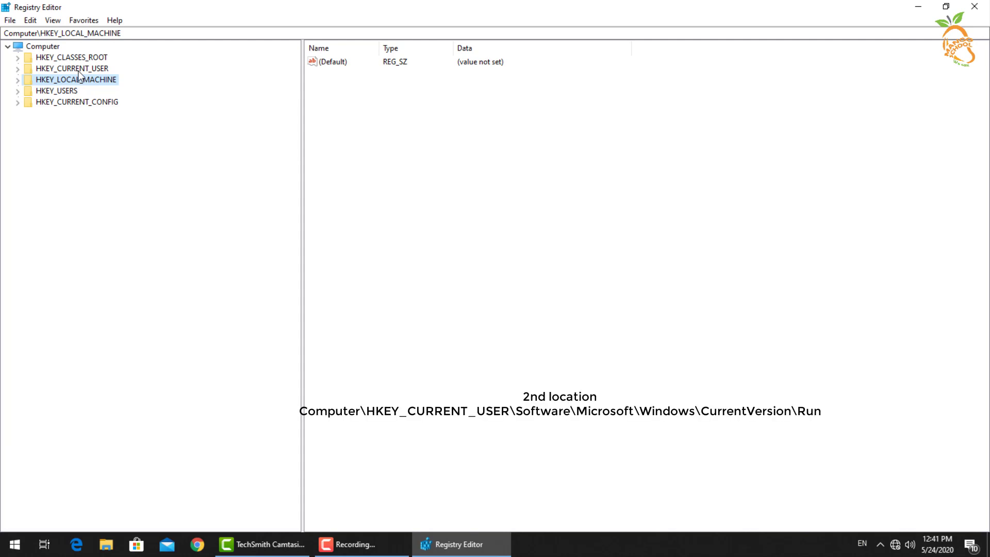
Step: Expand the registry branch HKEY_CURRENT_USER\Software\Microsoft\Windows
double_click(79, 71)
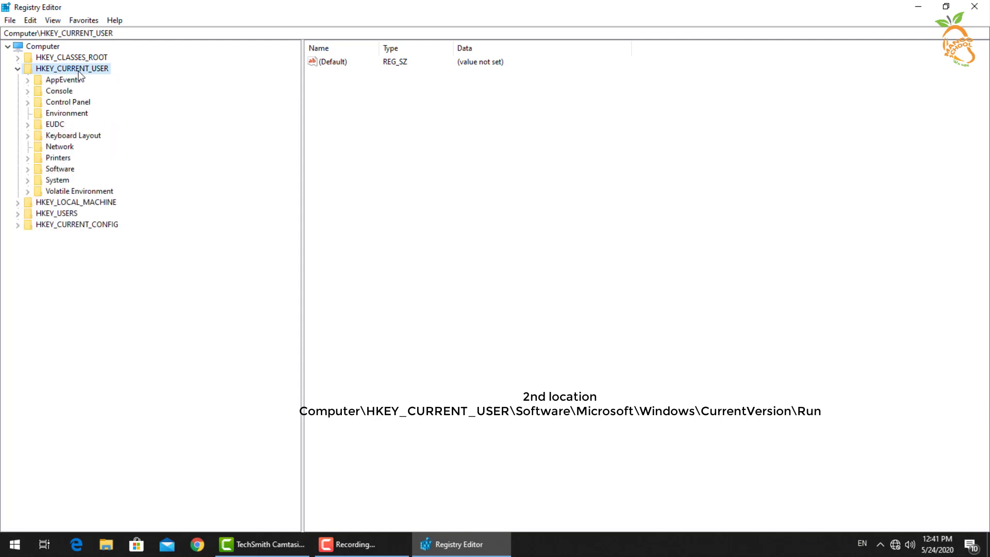
double_click(63, 170)
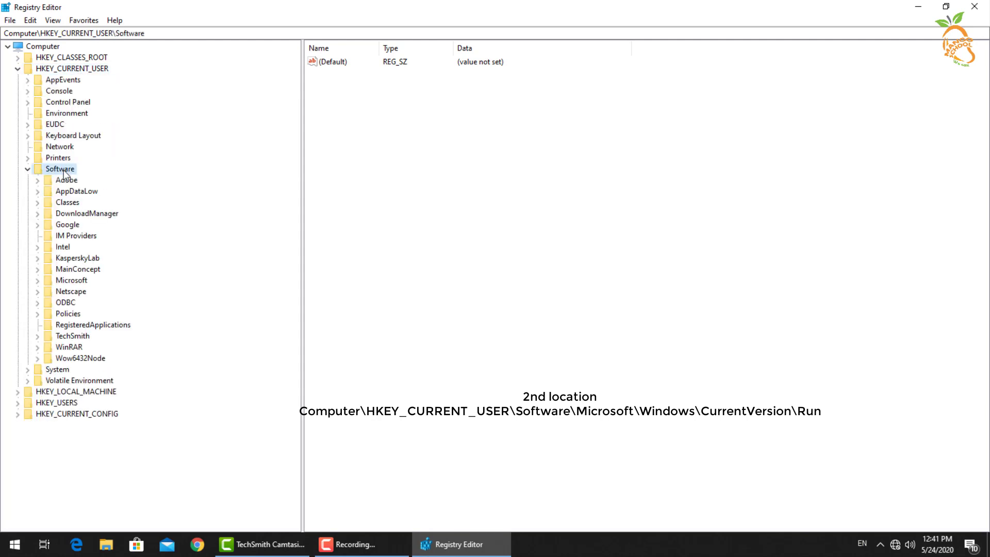
double_click(72, 281)
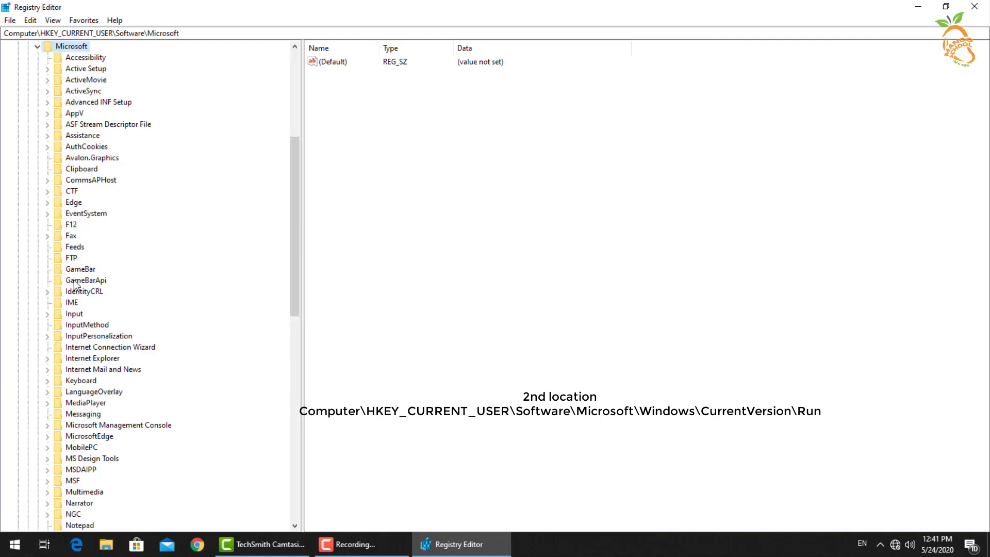
scroll(101, 290, down, 9)
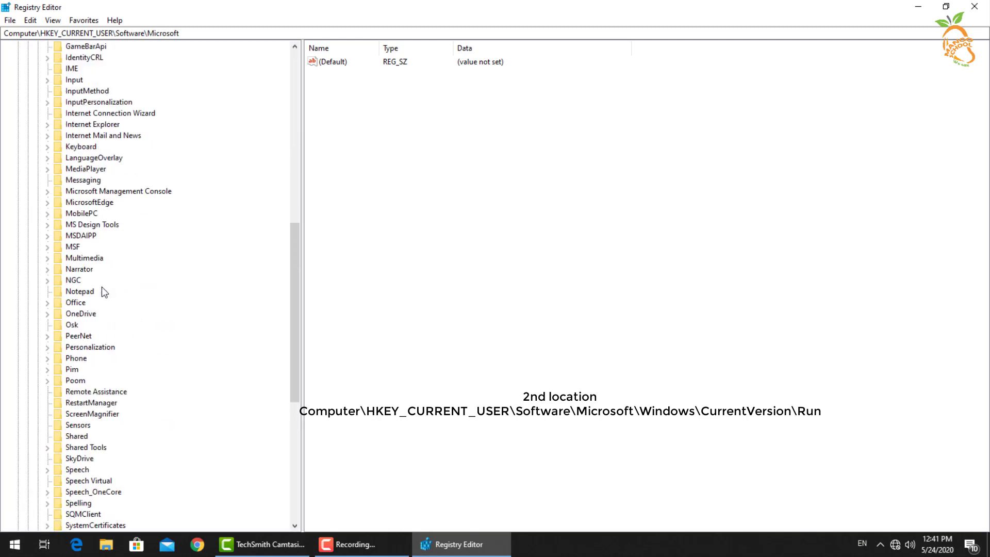
scroll(101, 287, down, 6)
double_click(95, 370)
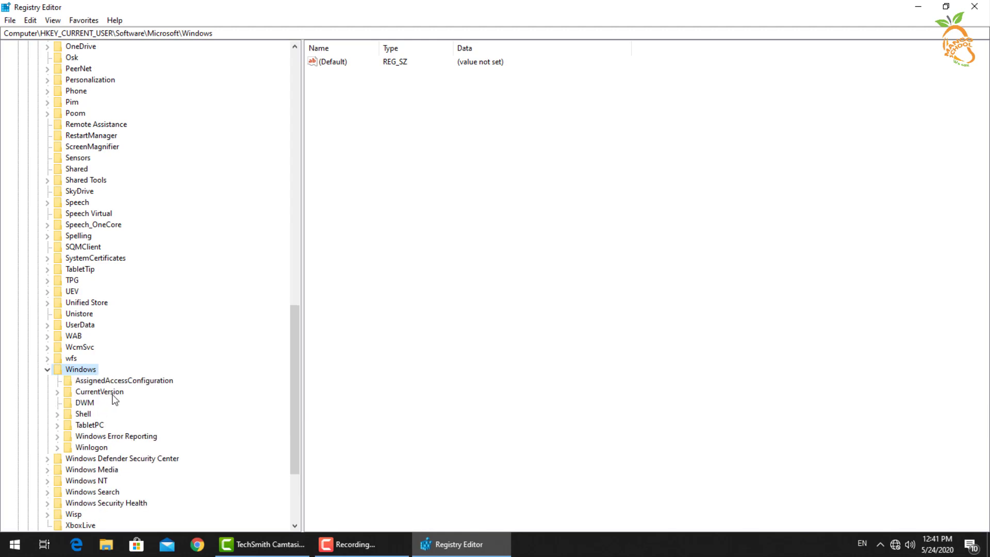
Step: Expand CurrentVersion under the current user's Windows key and open its Run subkey
click(98, 392)
double_click(99, 392)
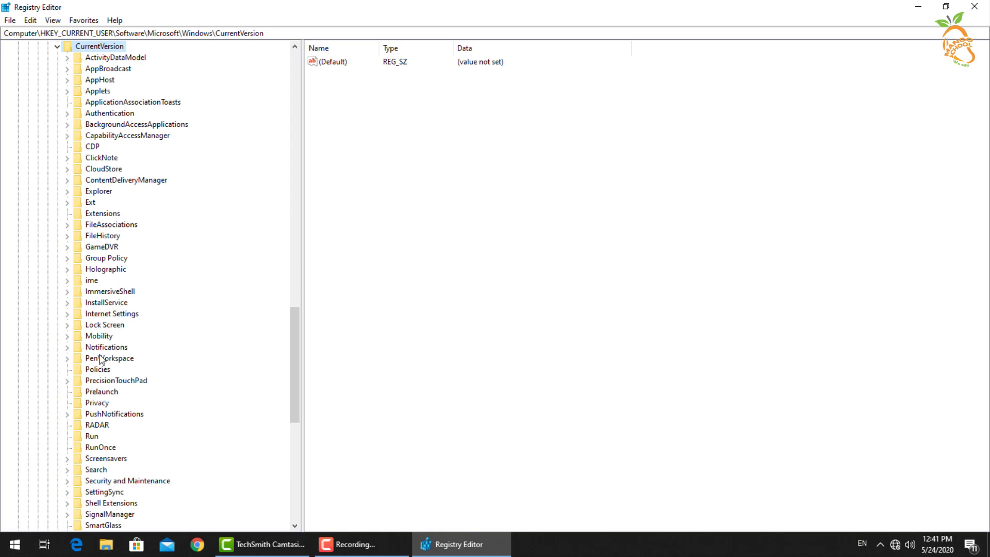
scroll(100, 361, down, 7)
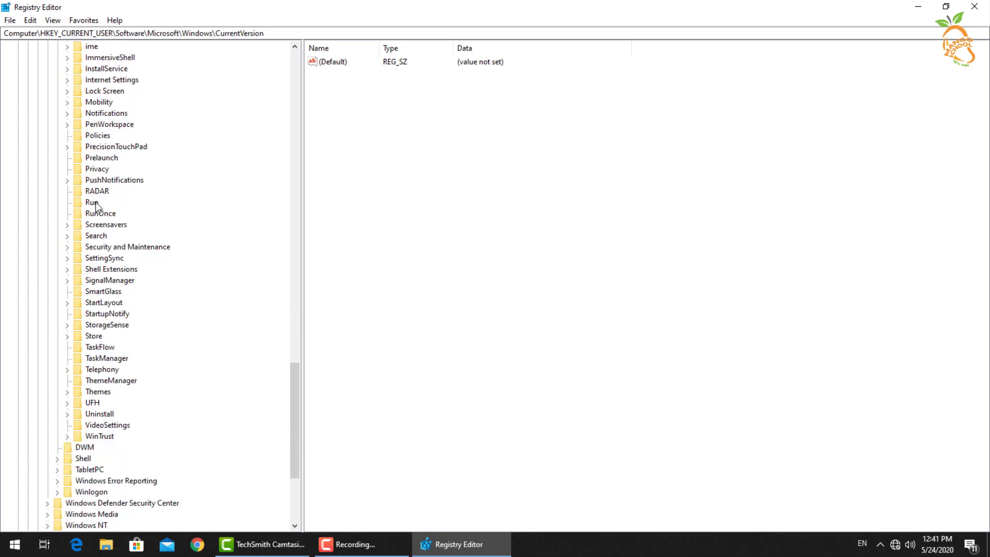
click(93, 202)
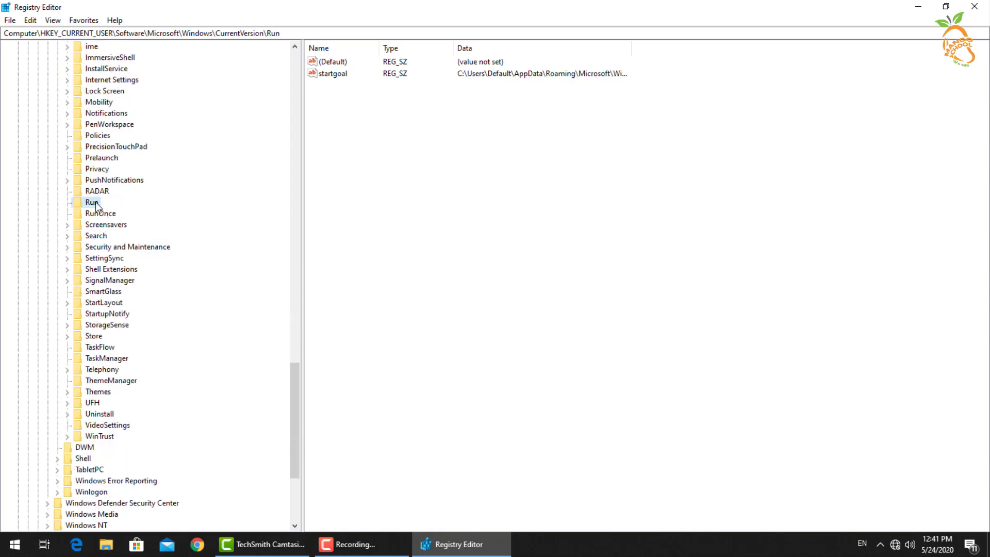
Step: Delete the suspicious startgoal value from the current user's Run key and close the registry
click(338, 76)
right_click(329, 79)
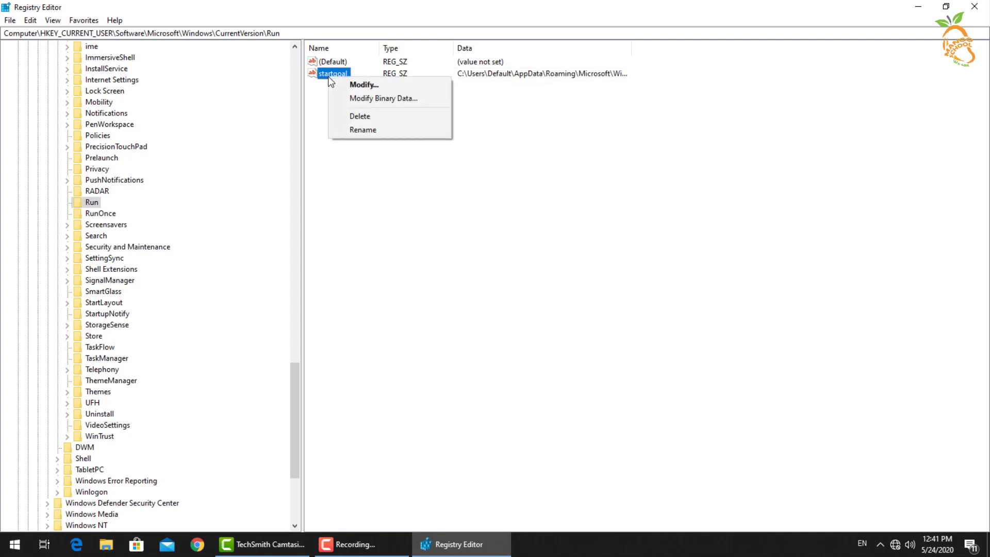
click(376, 113)
click(588, 274)
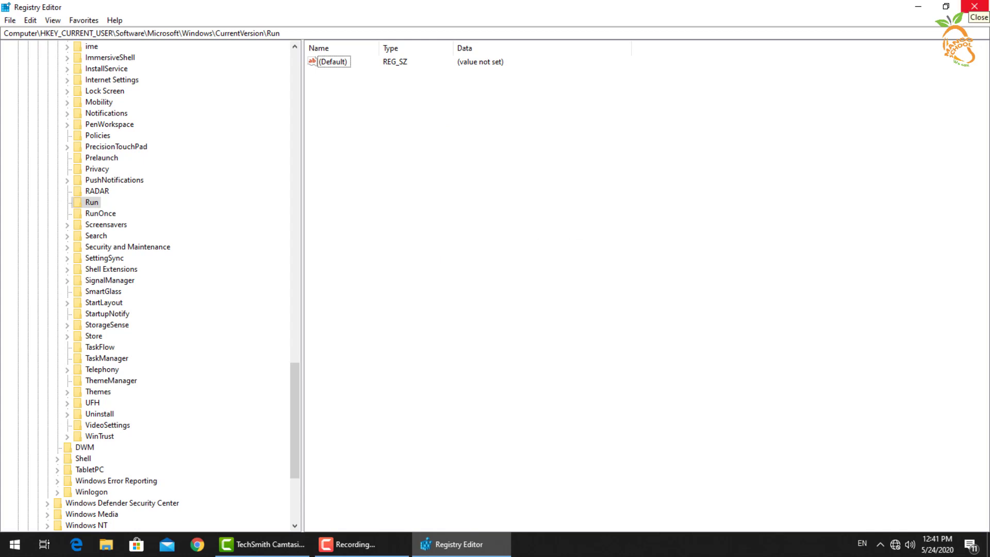
click(974, 6)
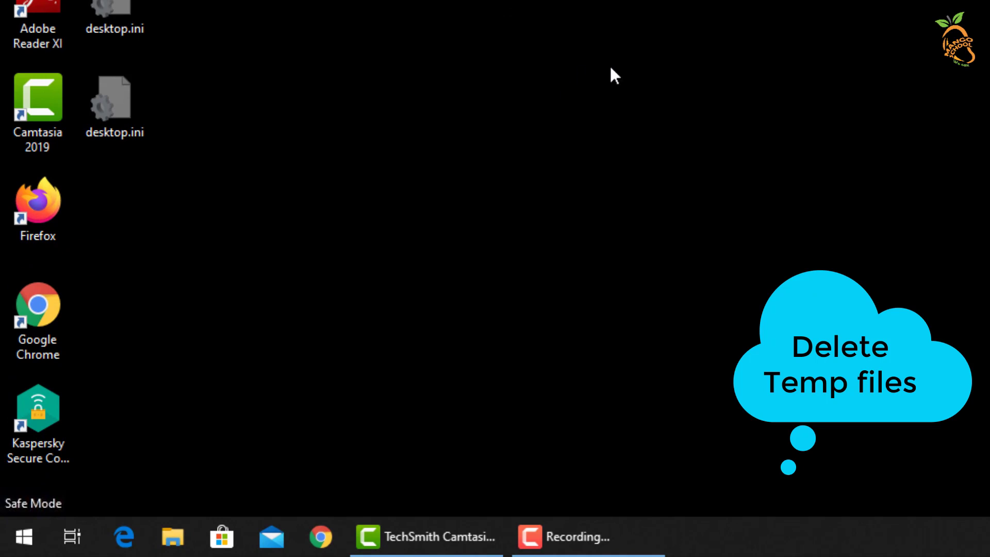
Step: Open the user's temporary files folder with the Run command %temp%
key(super+r)
text(%temp%)
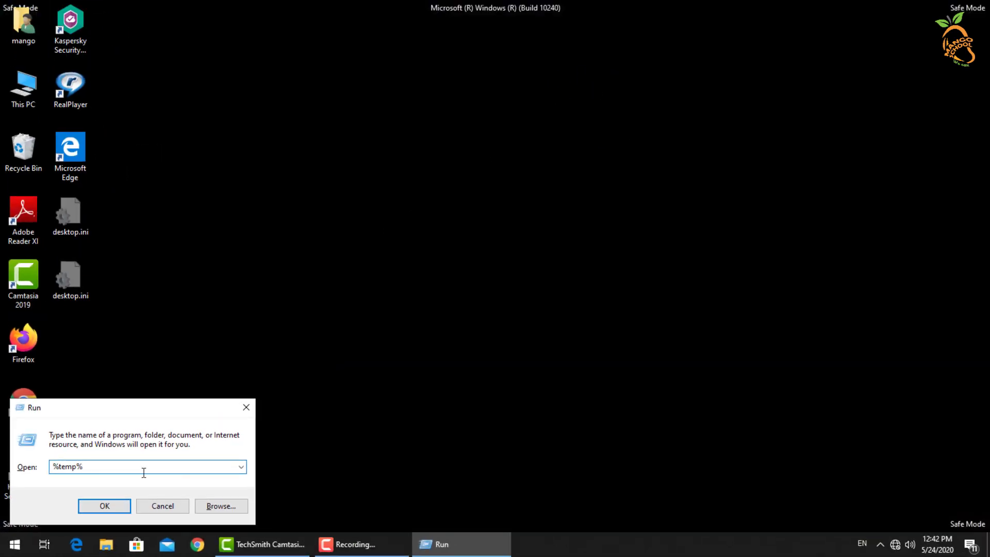
click(106, 507)
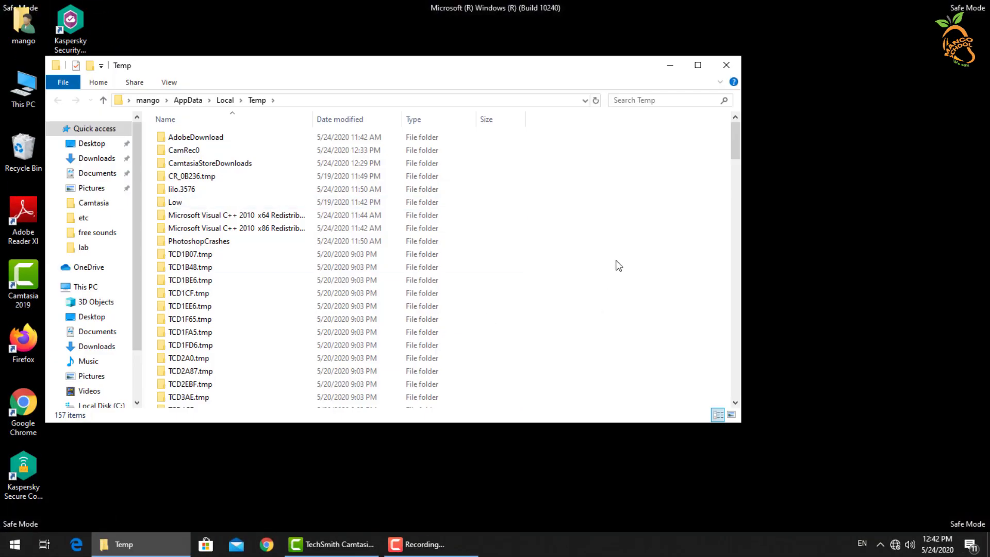
Step: Delete all files and folders in Temp, dismiss the folder-in-use prompt, and close the folder
key(ctrl+a)
right_click(259, 231)
click(296, 438)
click(460, 278)
click(377, 222)
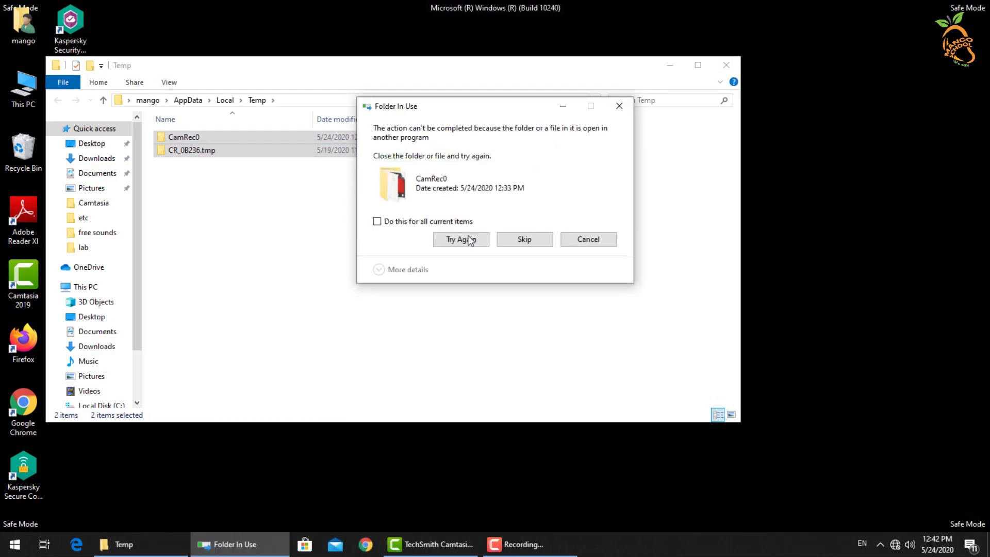
click(564, 242)
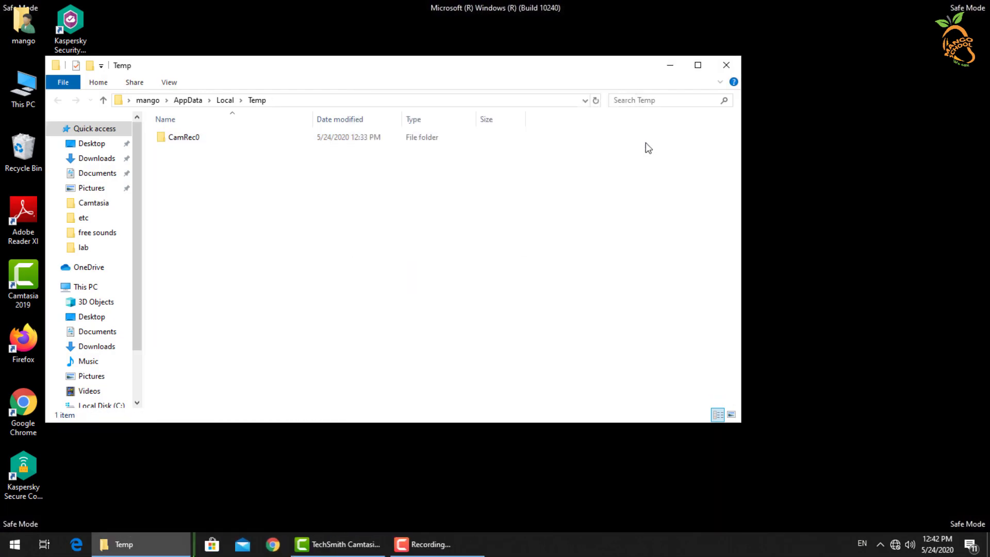
click(727, 66)
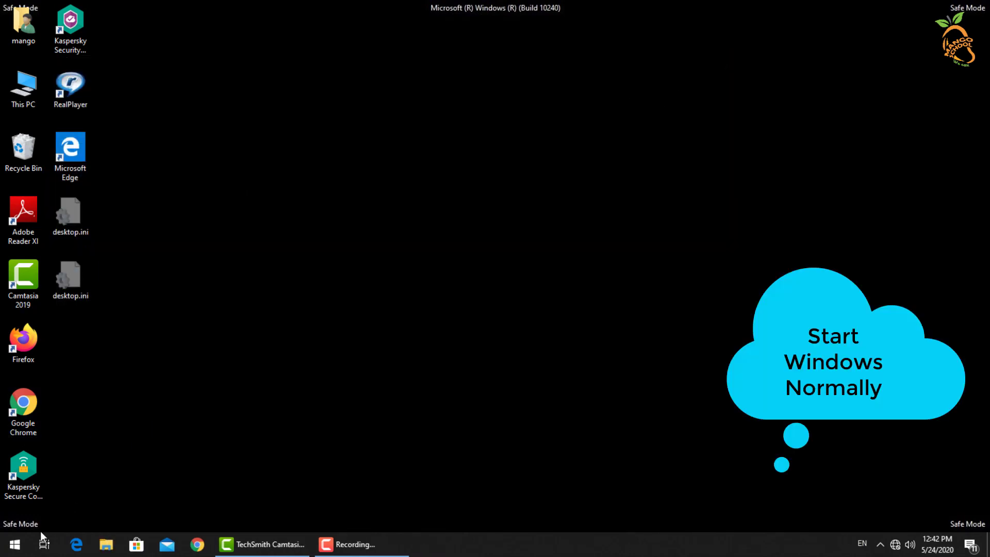
Step: Launch System Configuration with the Run command msconfig and turn off Safe boot in the boot options
key(super+r)
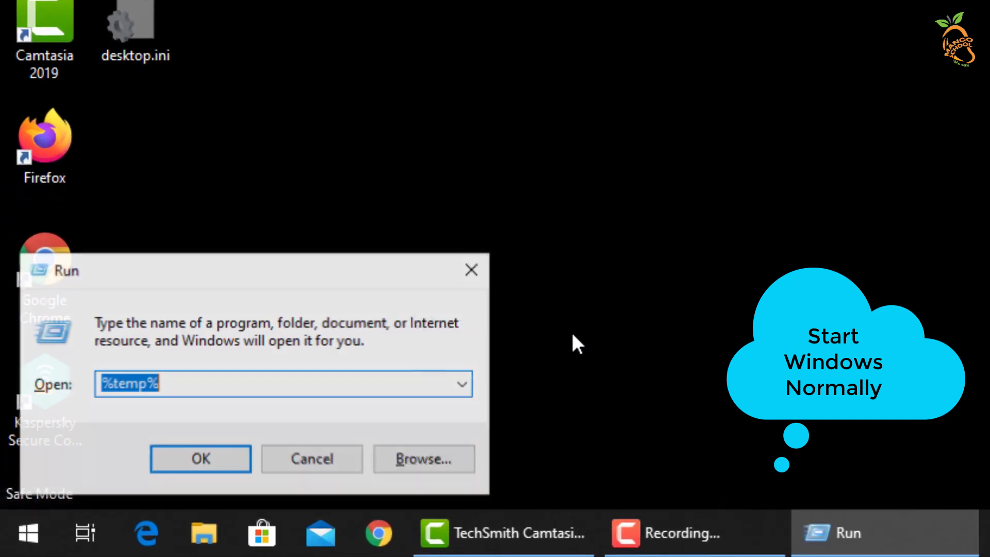
text(msconfig)
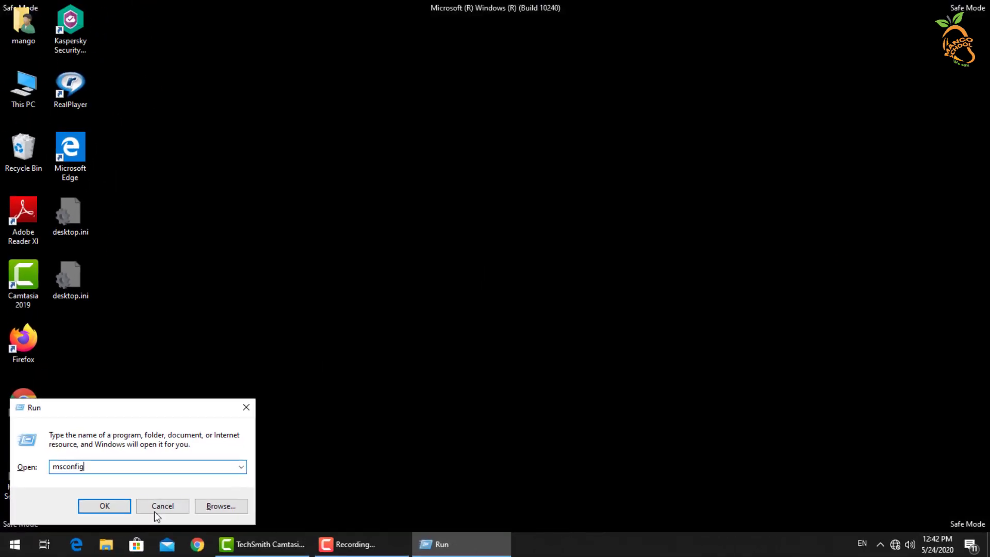
click(118, 509)
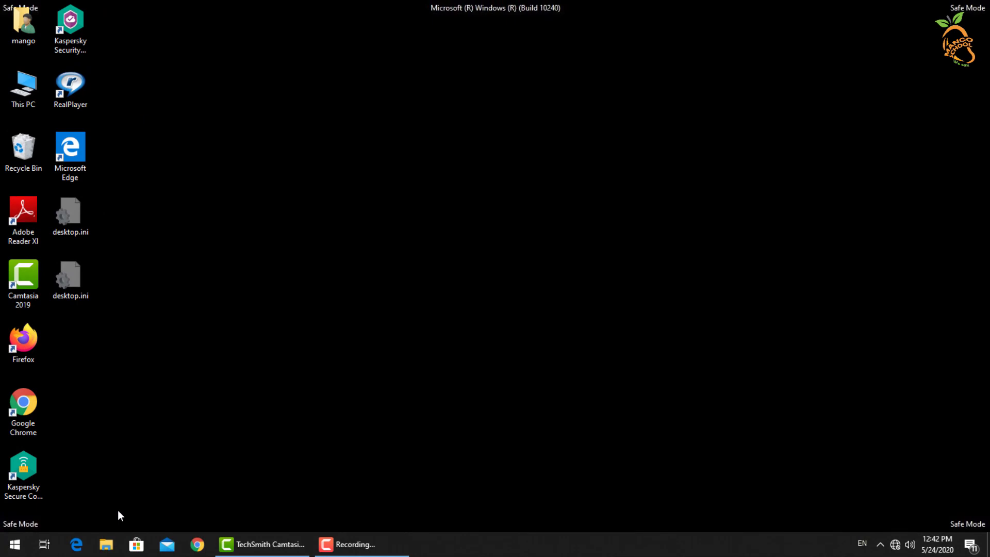
click(365, 176)
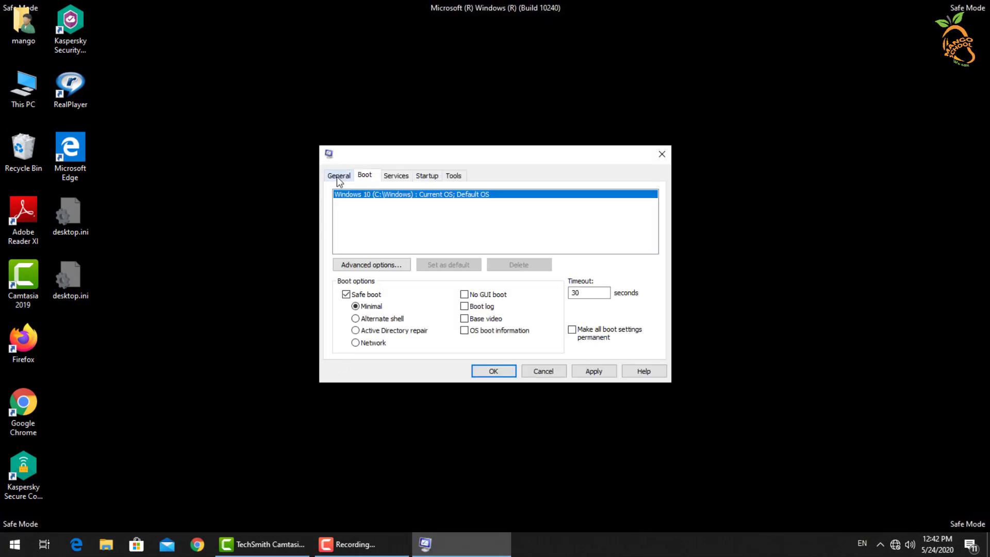
click(338, 176)
click(365, 176)
click(365, 295)
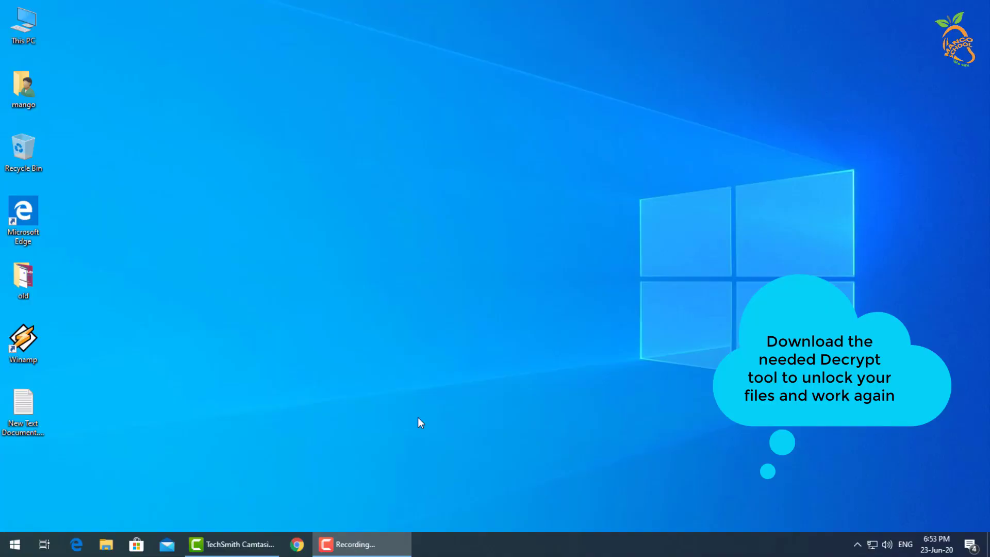
Step: Open New Text Document.txt from the desktop and copy the Emsisoft stop-djvu download link
double_click(26, 416)
drag(444, 215, 471, 452)
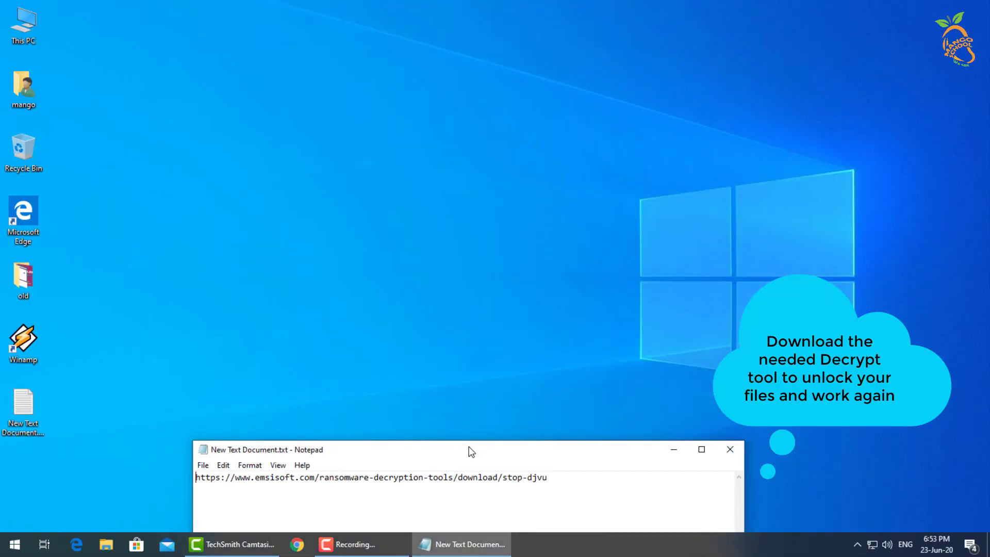
drag(541, 503, 196, 477)
right_click(240, 475)
click(248, 333)
click(78, 546)
right_click(415, 32)
click(448, 64)
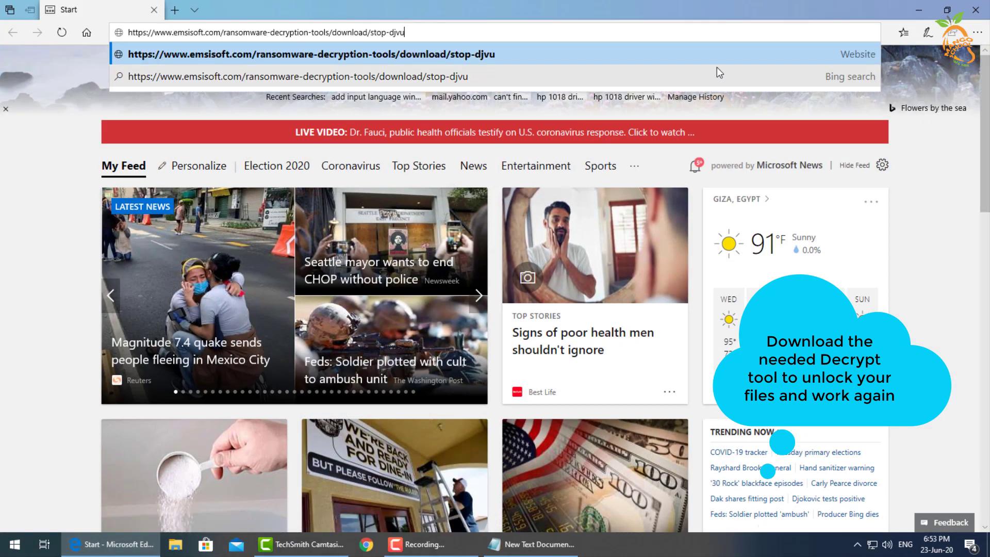
Step: Save the download as decrypt_STOPDjvu.exe on the Desktop and close the browser
click(669, 515)
click(619, 495)
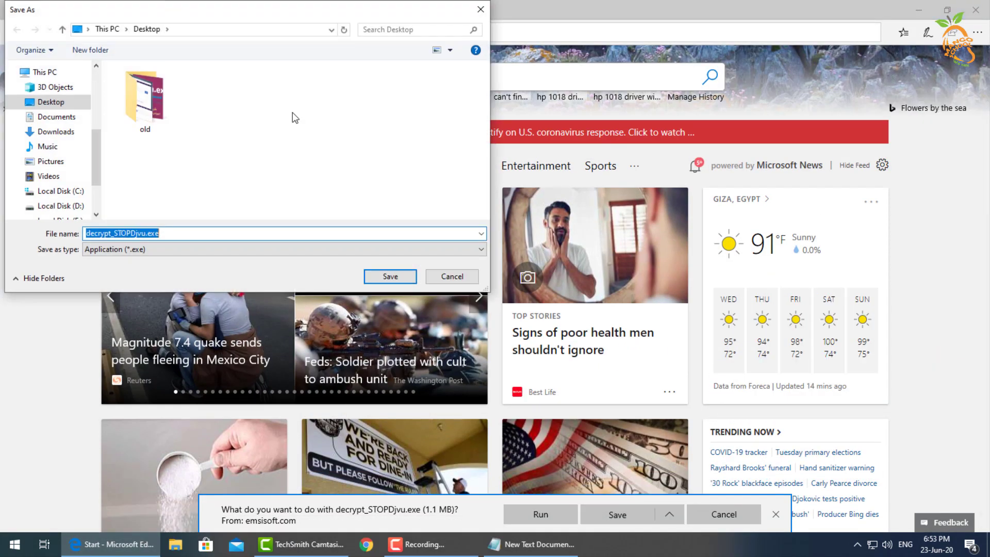
scroll(81, 135, up, 5)
click(390, 276)
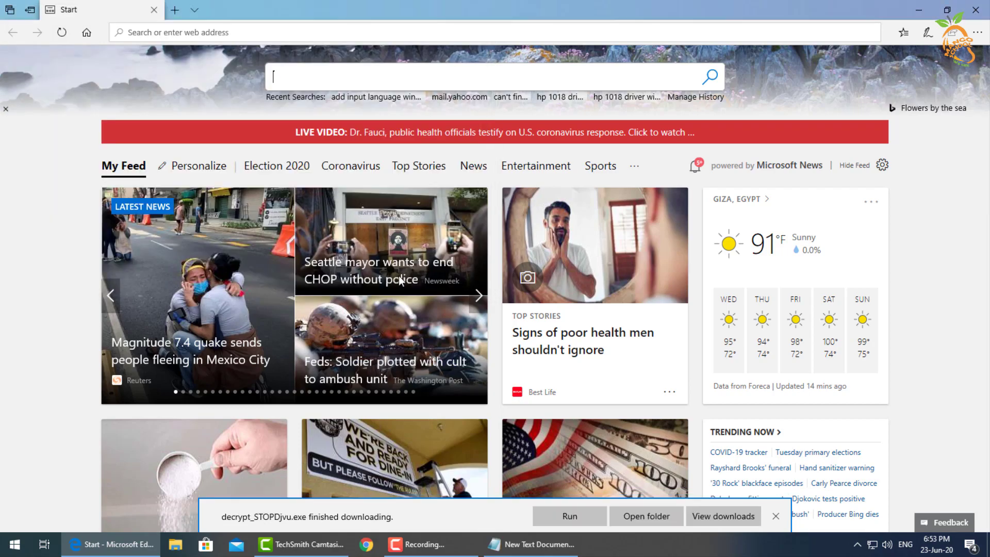
click(976, 9)
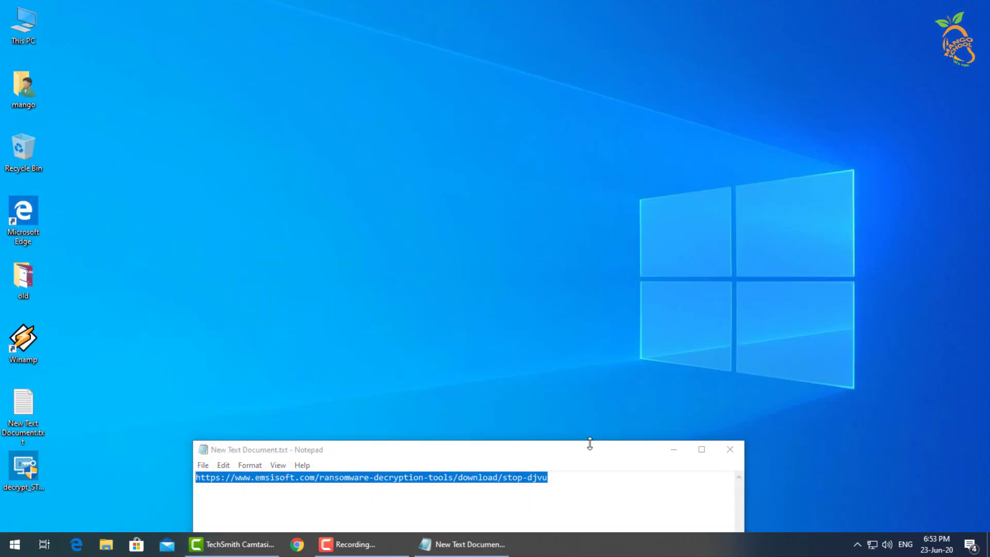
Step: Widen the Notepad window and zoom in on the download link text
click(572, 482)
drag(744, 487, 879, 488)
click(278, 465)
mouse_move(291, 480)
click(386, 479)
click(303, 465)
mouse_move(297, 480)
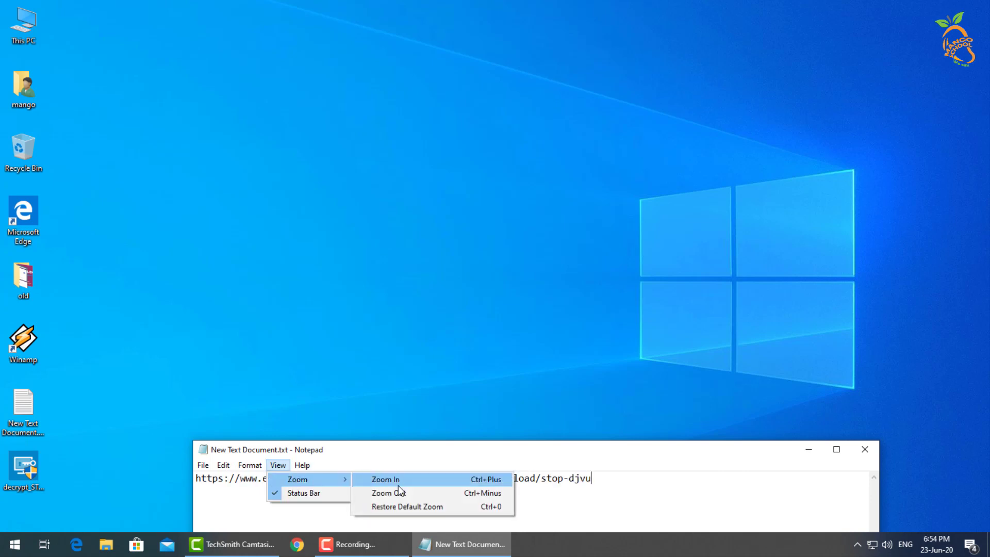
click(385, 479)
key(ctrl+plus)
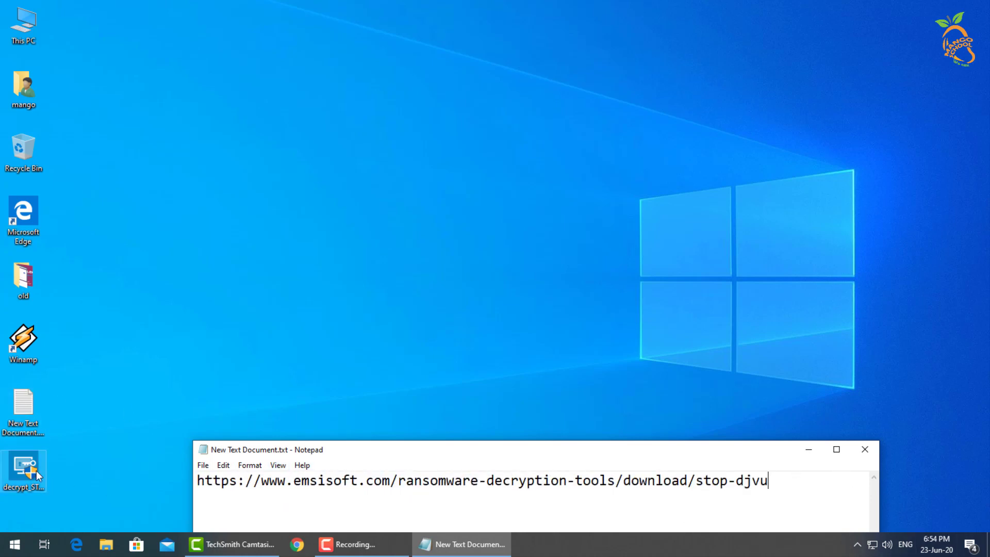
Step: Run decrypt_STOPDjvu.exe from the desktop as administrator and accept its license terms and disclaimer
right_click(36, 470)
click(116, 156)
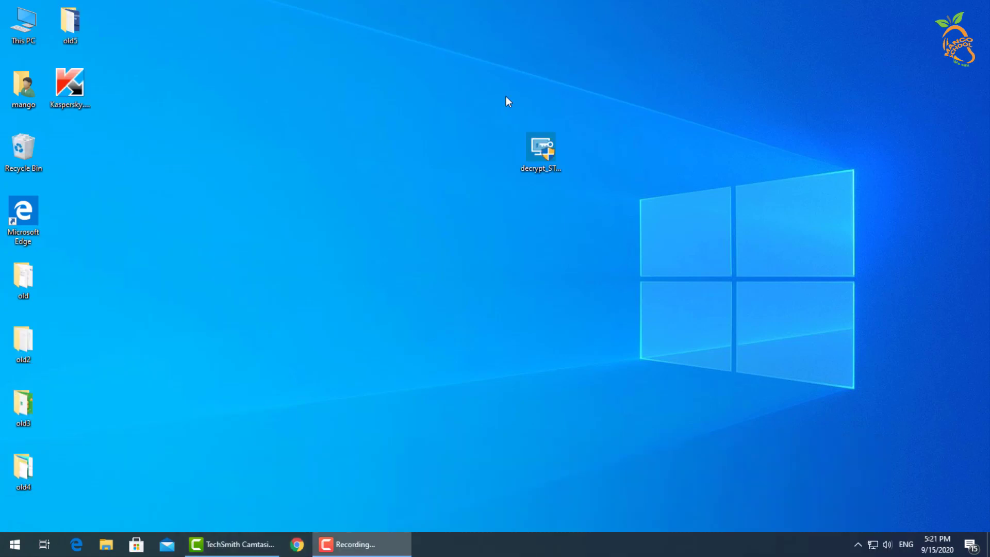
drag(538, 158, 447, 169)
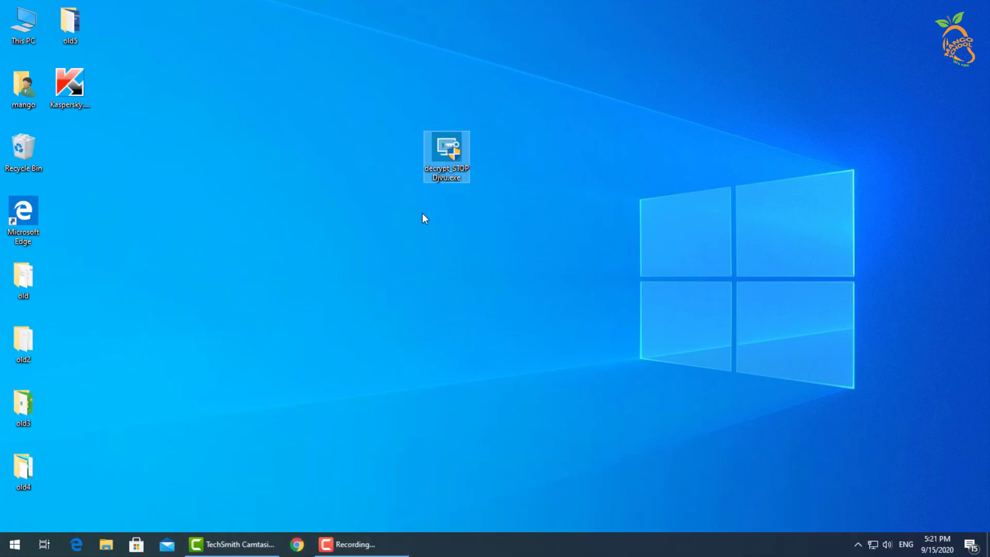
right_click(447, 163)
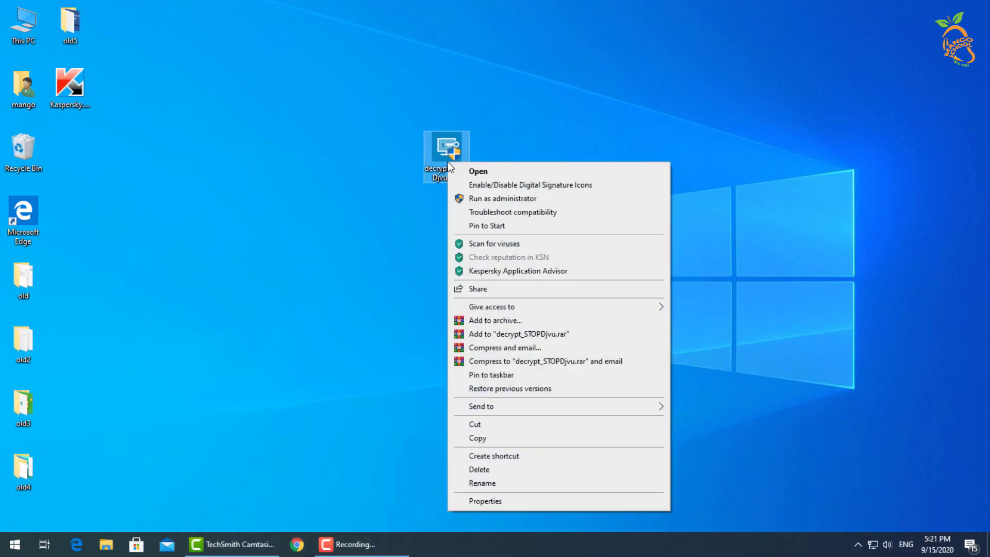
click(479, 199)
click(480, 198)
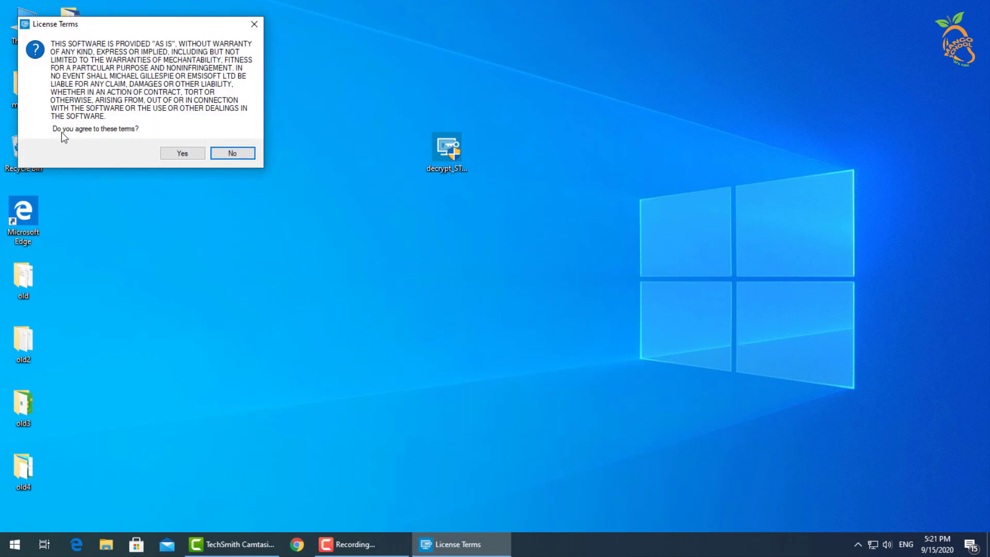
click(183, 153)
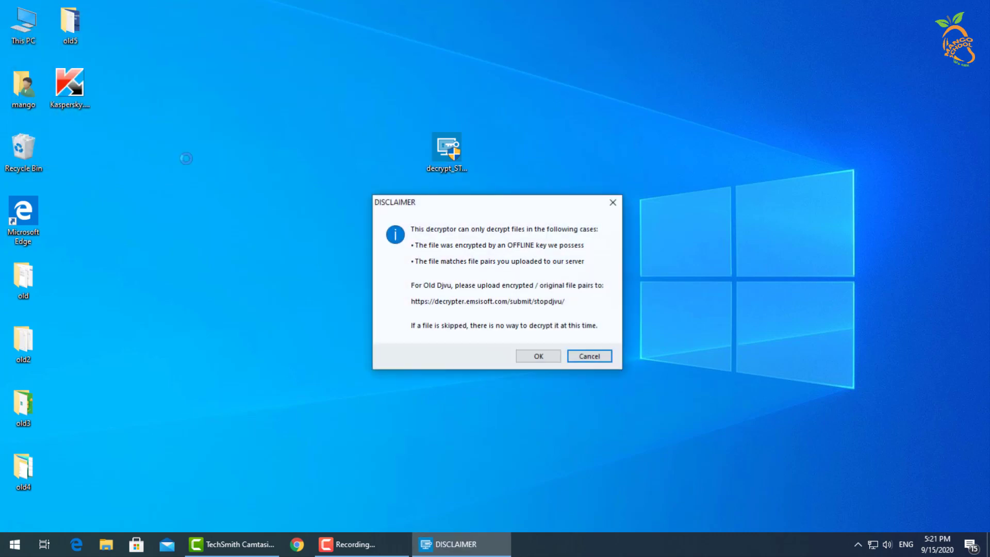
click(536, 361)
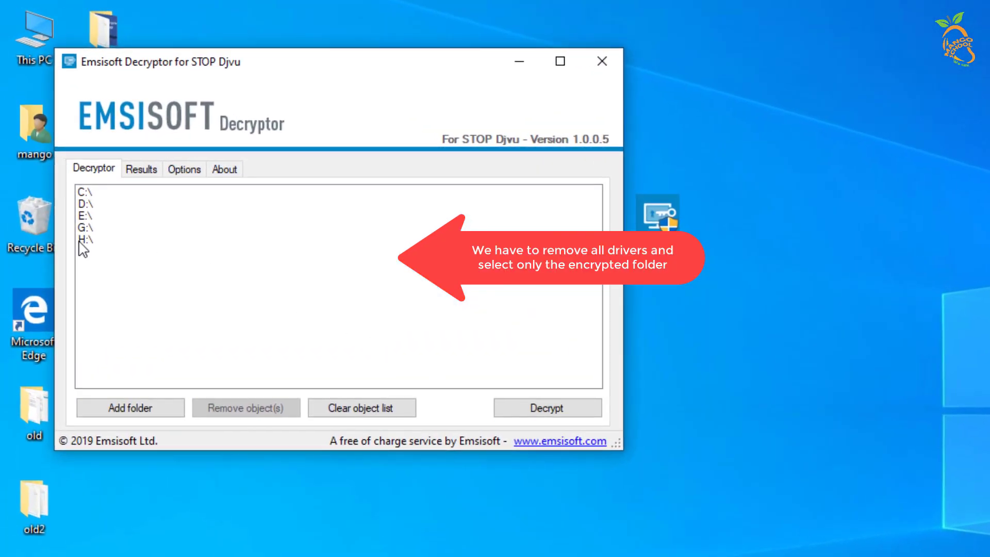
Step: Remove the drives C:\, D:\, E:\, G:\ and H:\ from the decryptor's object list
click(83, 240)
shift+click(82, 193)
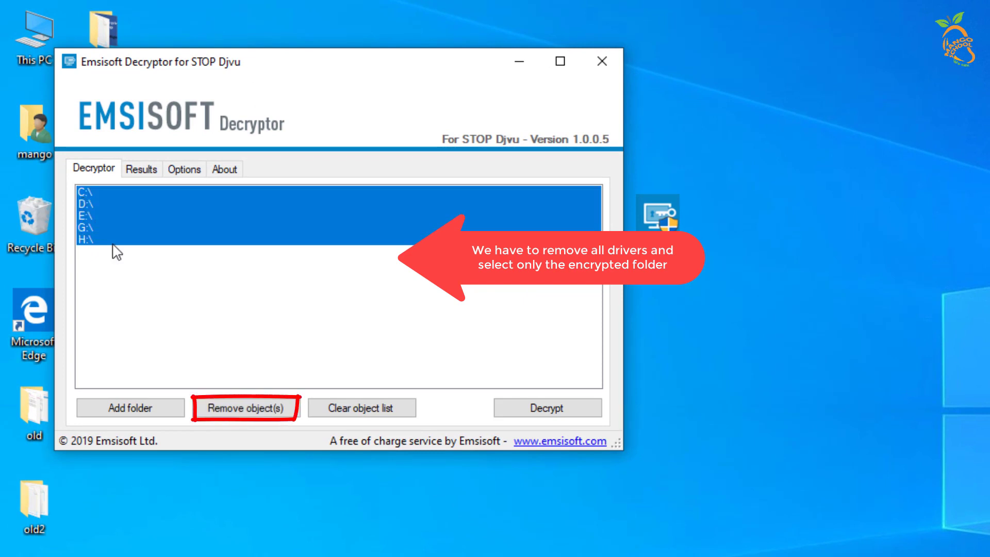
click(246, 409)
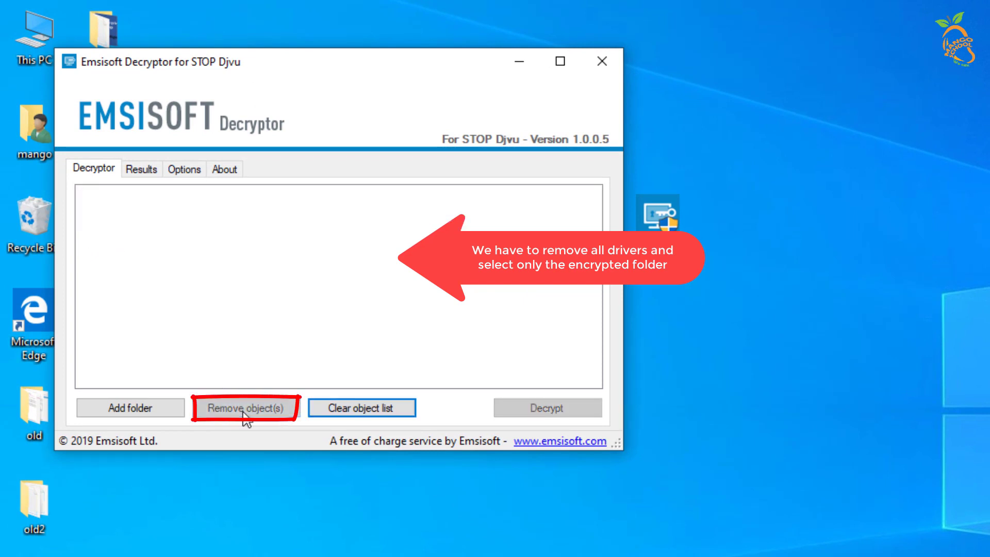
Step: Add the folder C:\encrypted to the decryptor's object list
click(173, 404)
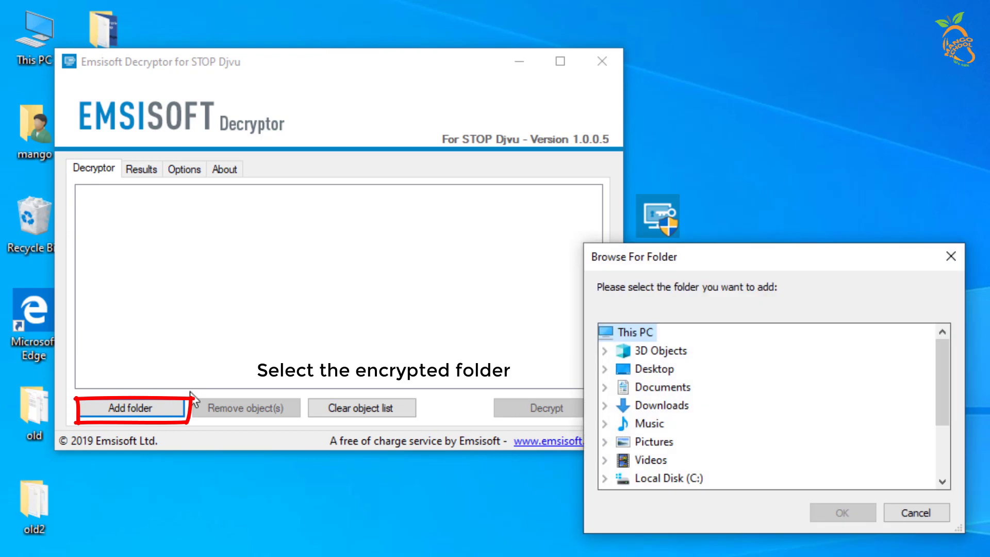
scroll(722, 436, down, 1)
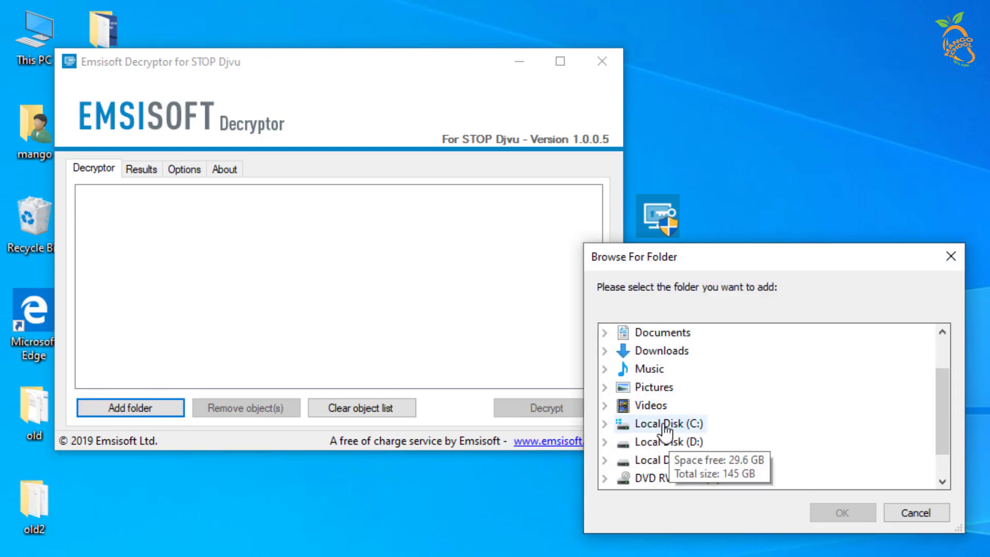
double_click(666, 420)
scroll(694, 413, up, 1)
double_click(681, 478)
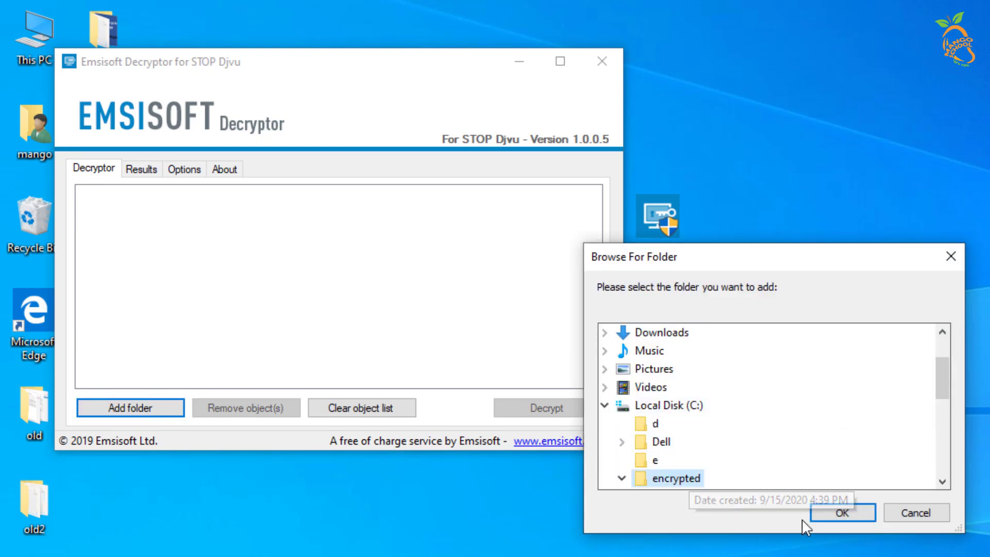
click(840, 512)
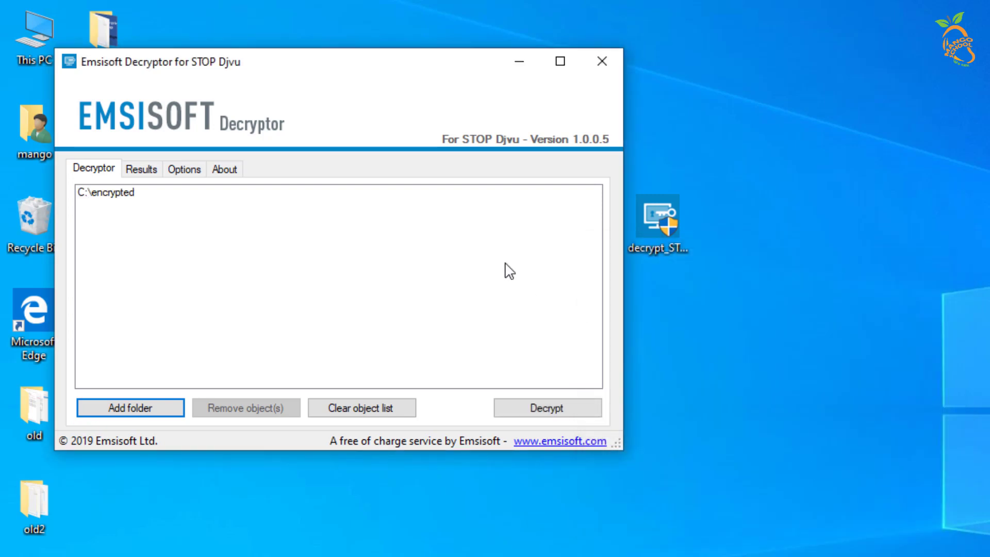
Step: Open the New folder inside C:\encrypted in File Explorer and restore its window to sit beside the decryptor
double_click(31, 44)
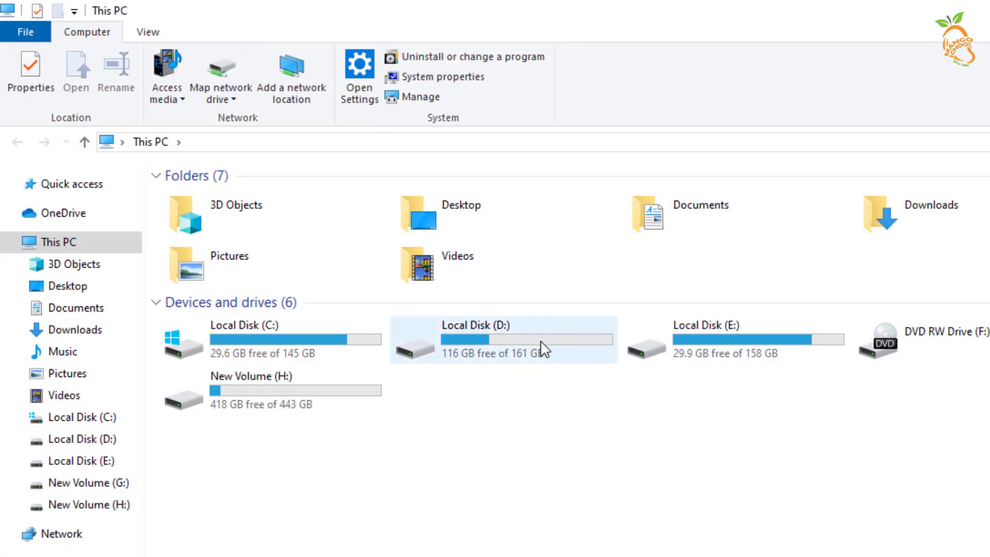
double_click(304, 354)
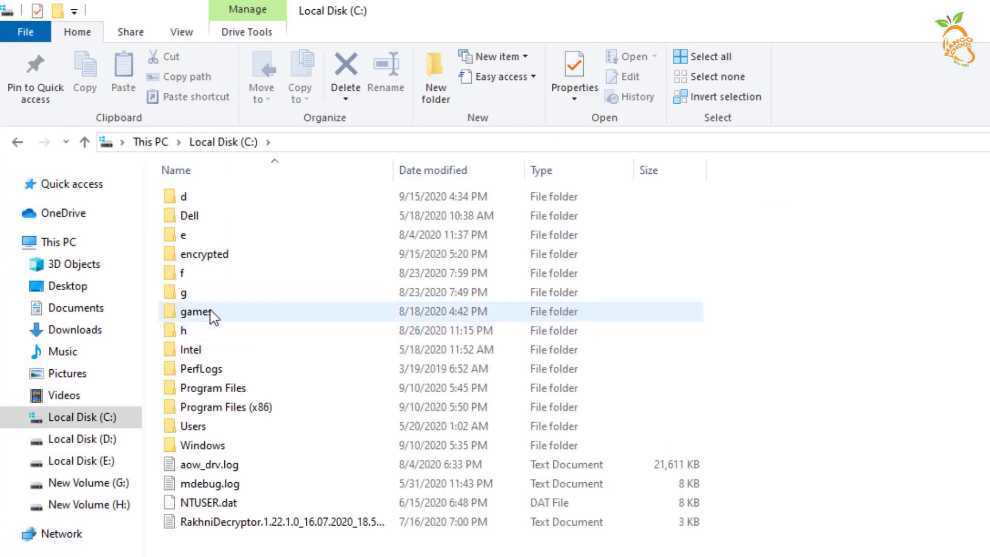
double_click(225, 195)
double_click(294, 6)
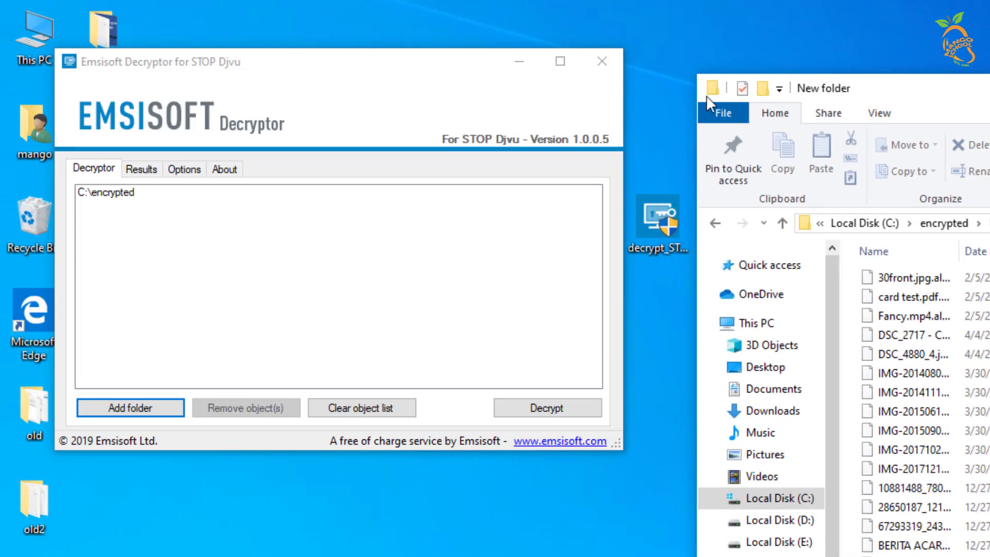
Step: Check the encrypted files in the folder and start decrypting C:\encrypted with the STOP Djvu decryptor
scroll(908, 385, down, 1)
scroll(907, 384, down, 3)
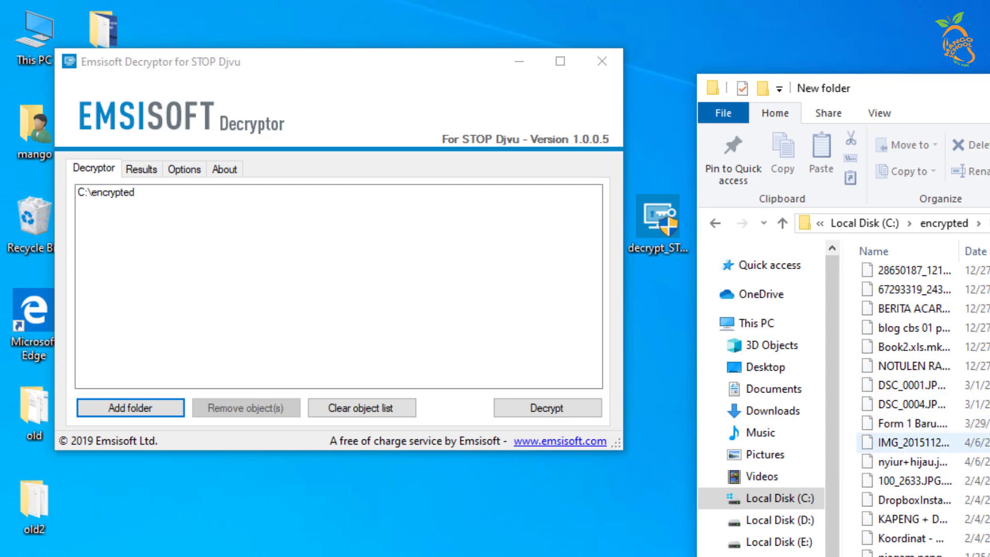
scroll(907, 385, up, 3)
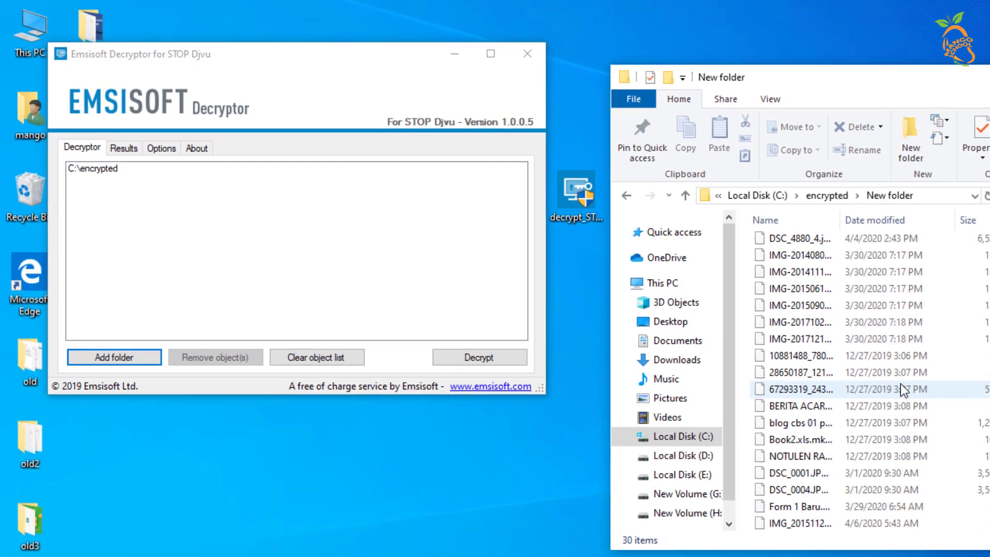
scroll(903, 390, up, 2)
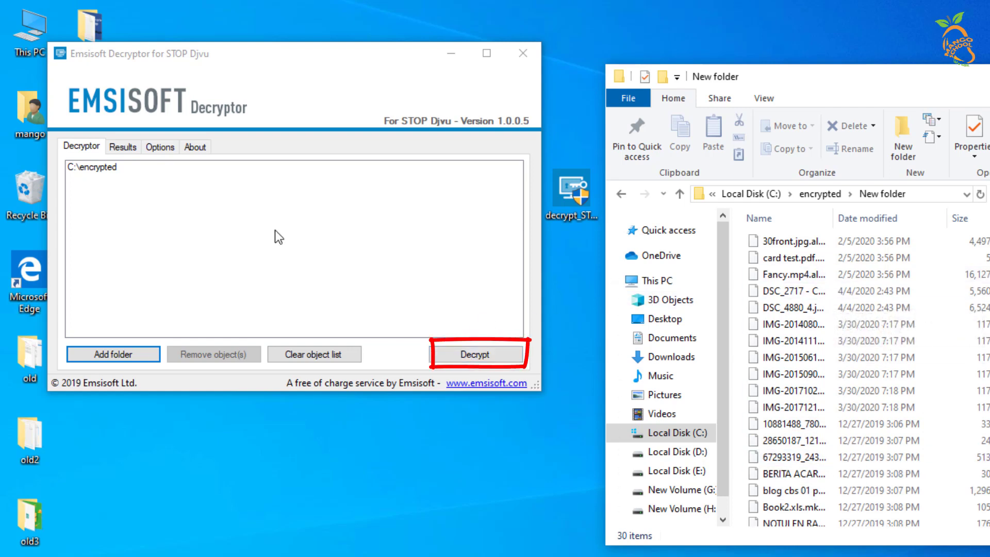
click(500, 358)
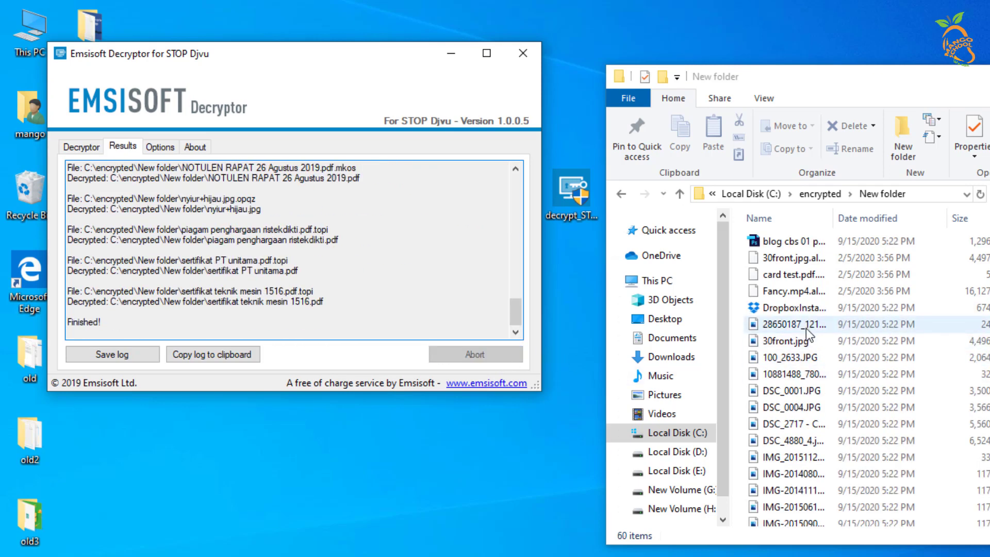
Step: Look through New folder to compare the decrypted images, documents, PDFs and video with their encrypted copies
click(792, 341)
scroll(799, 395, down, 1)
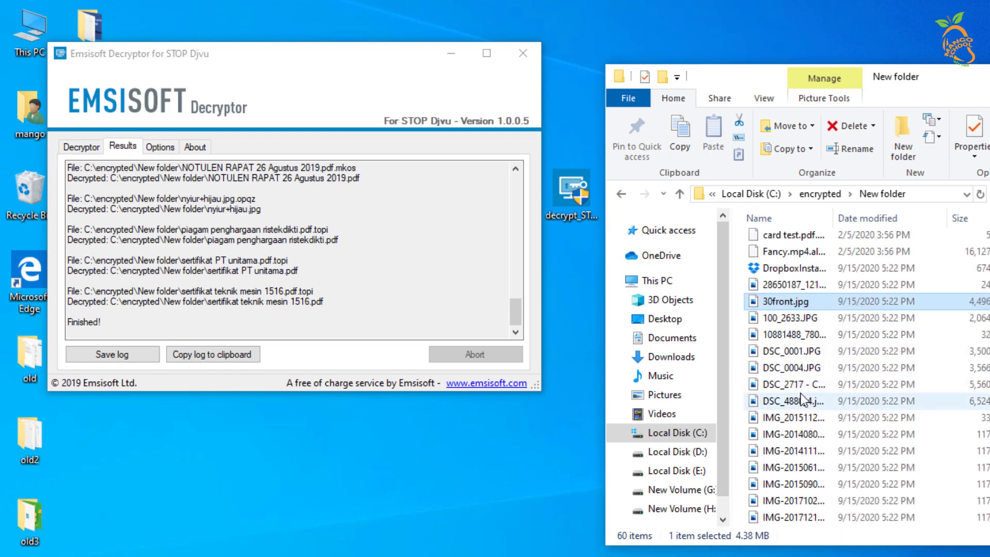
scroll(803, 400, down, 3)
scroll(804, 402, up, 4)
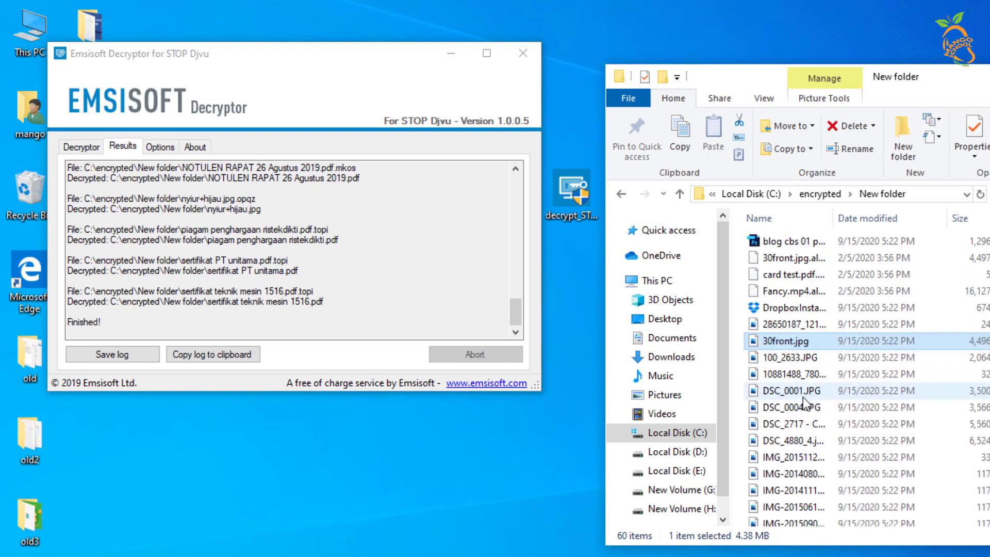
scroll(806, 393, down, 10)
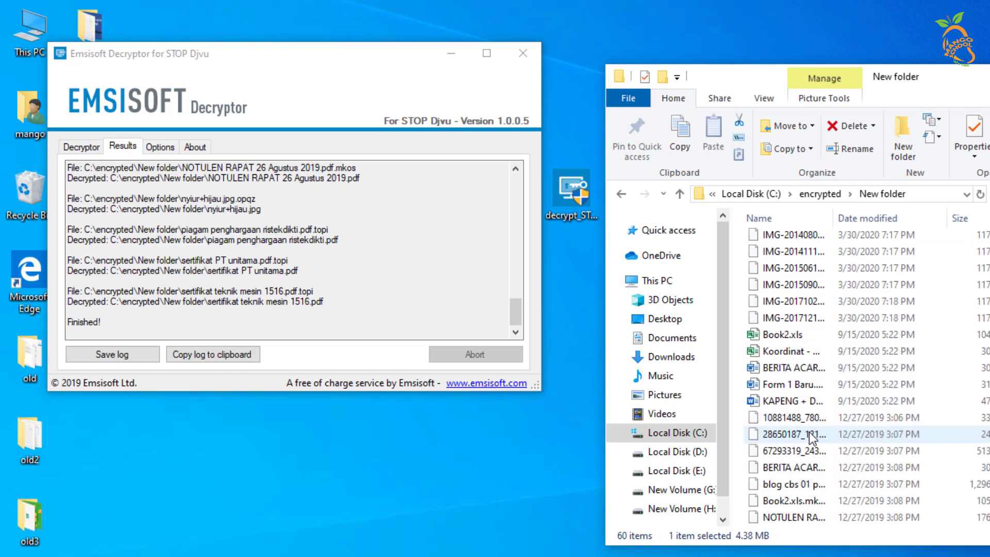
scroll(815, 415, up, 2)
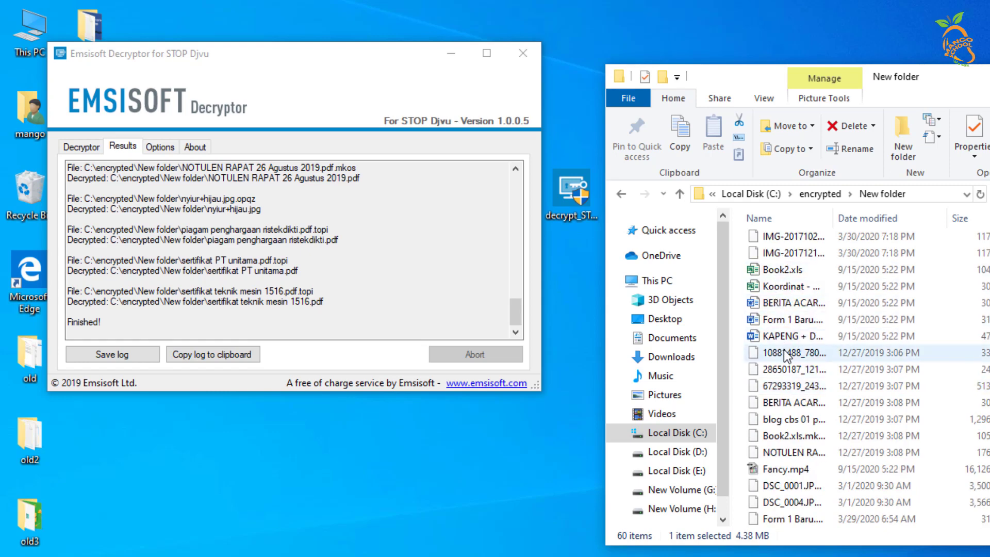
scroll(779, 361, down, 5)
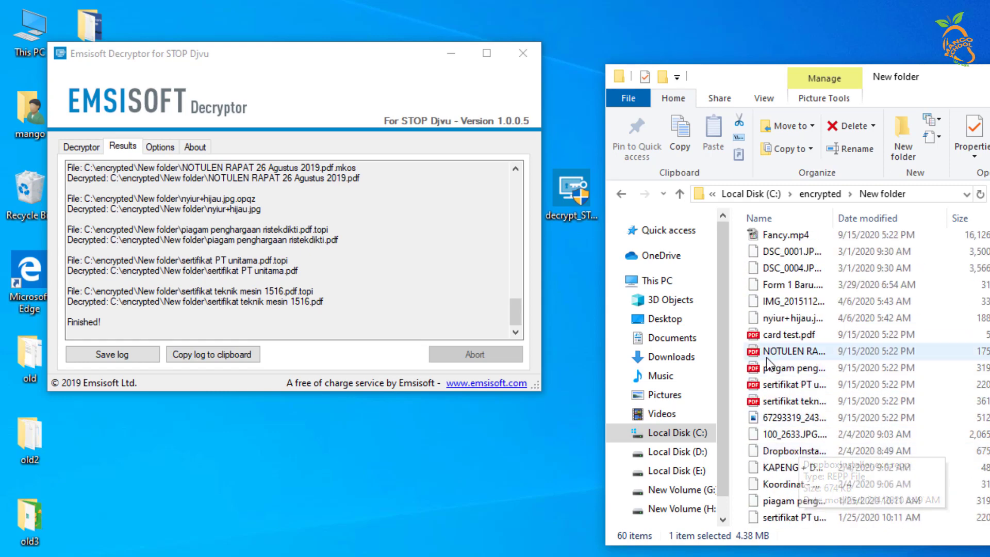
scroll(795, 415, down, 1)
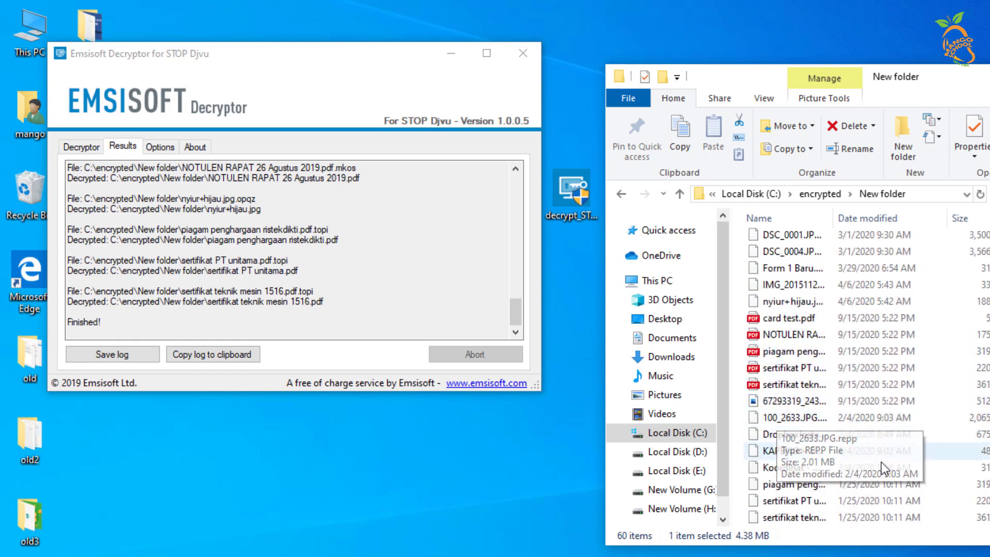
scroll(825, 416, up, 7)
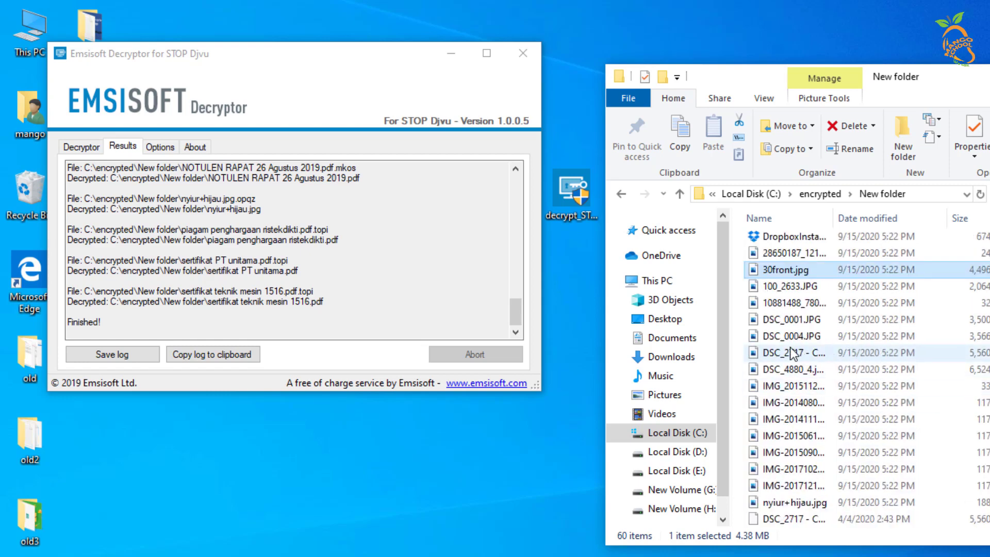
Step: Open the decrypted image whose name starts with 28650187_121 to check it, and review the neighbouring decrypted pictures
click(793, 354)
scroll(797, 330, up, 2)
click(789, 341)
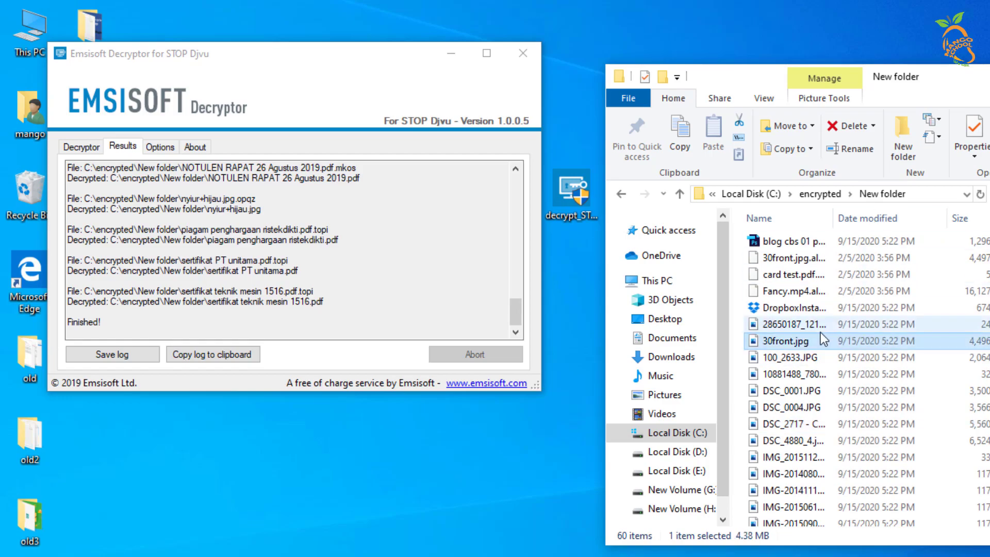
double_click(792, 325)
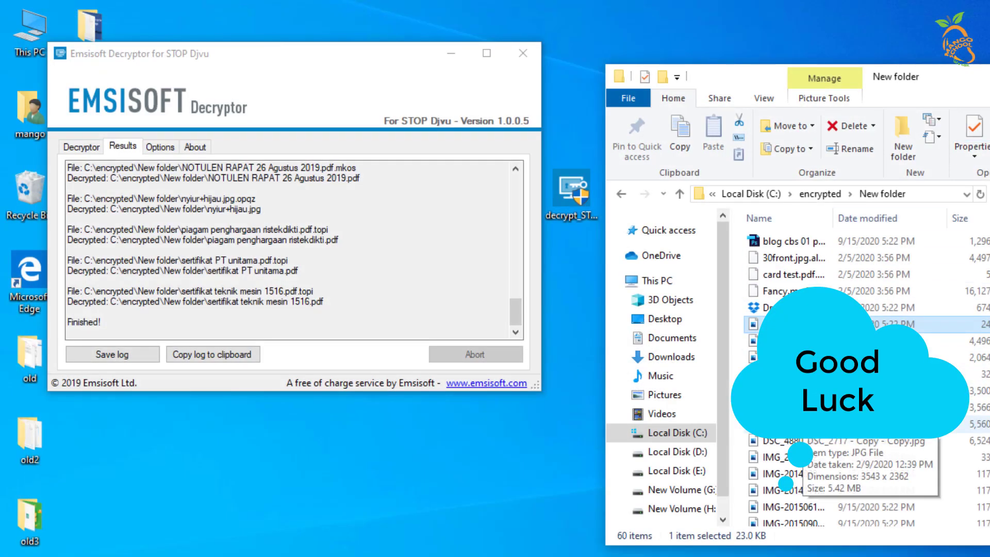
scroll(796, 428, down, 1)
scroll(866, 376, down, 1)
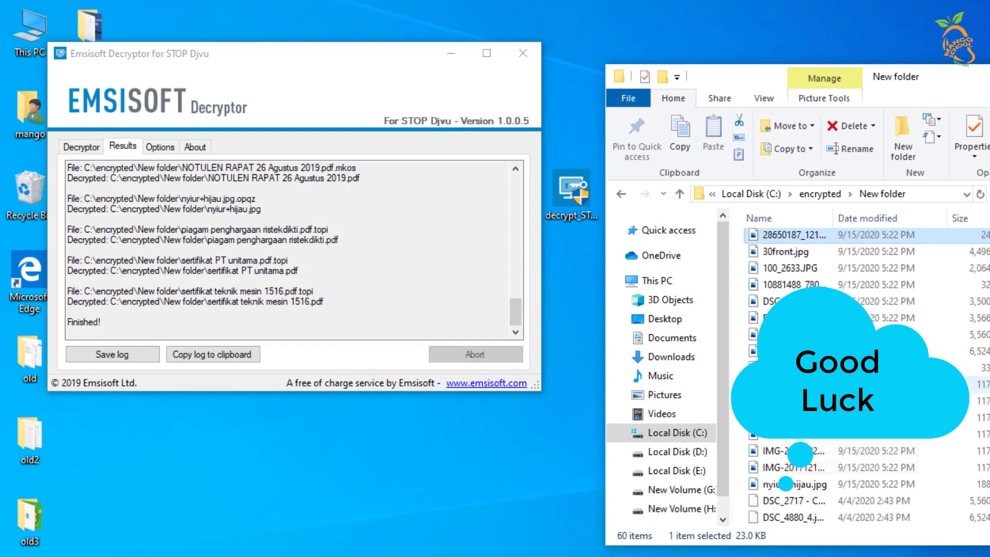